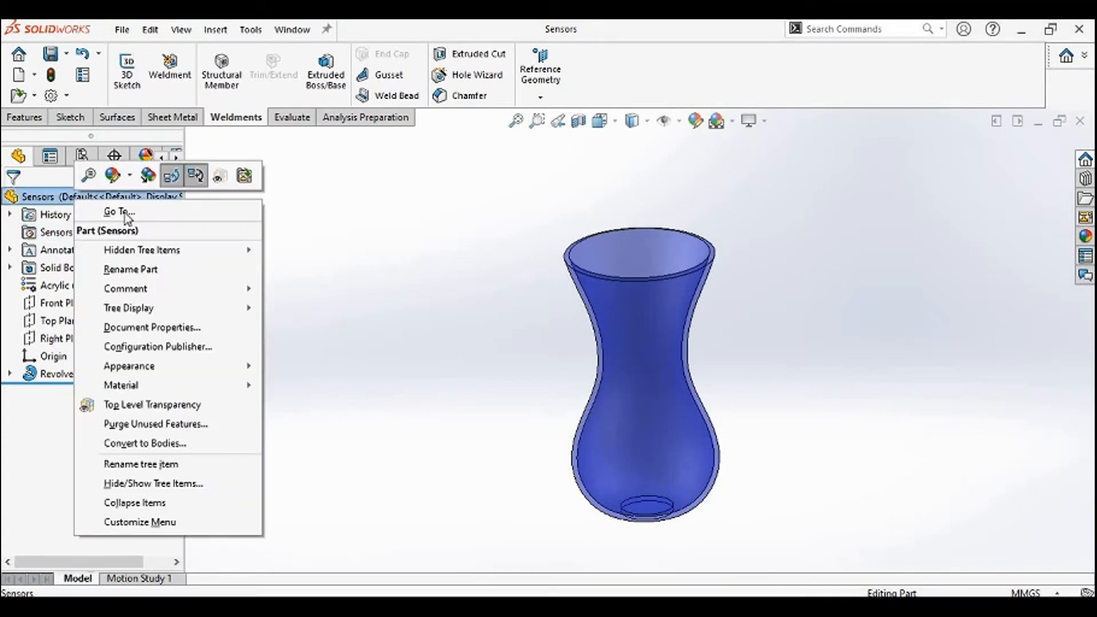
Set the Sensors folder to Show in the FeatureManager tree item visibility options and accept the settings
click(161, 484)
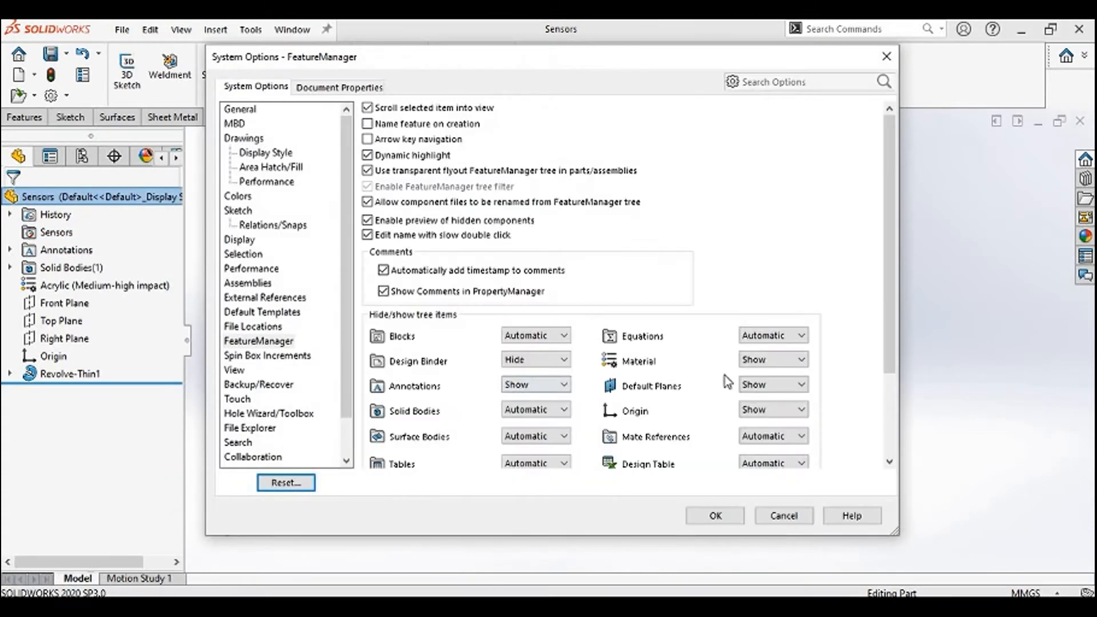
click(892, 379)
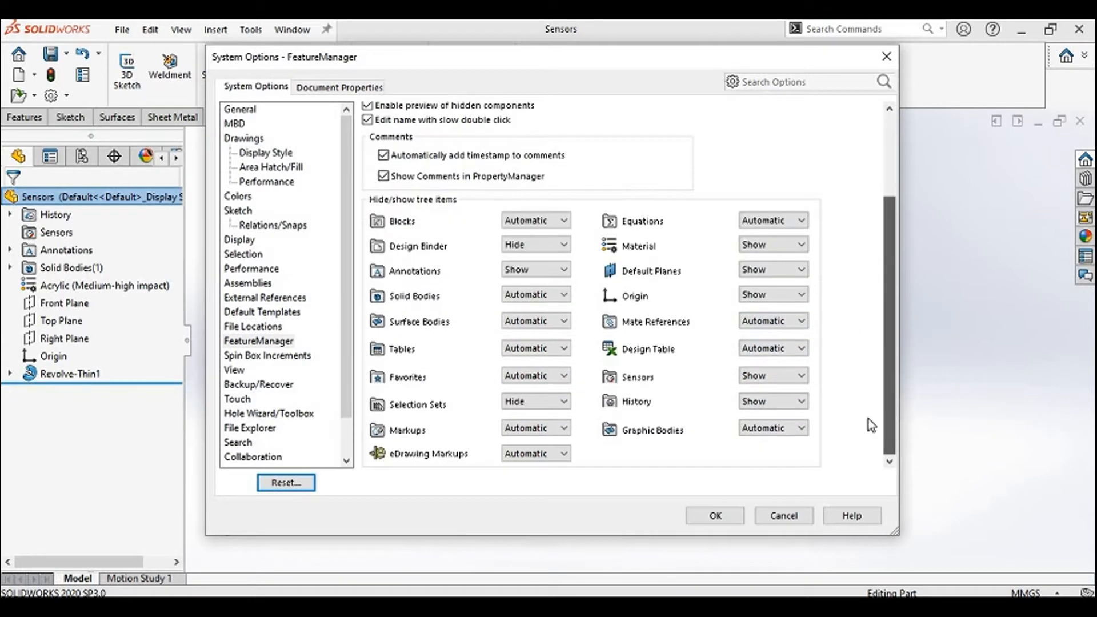
click(796, 374)
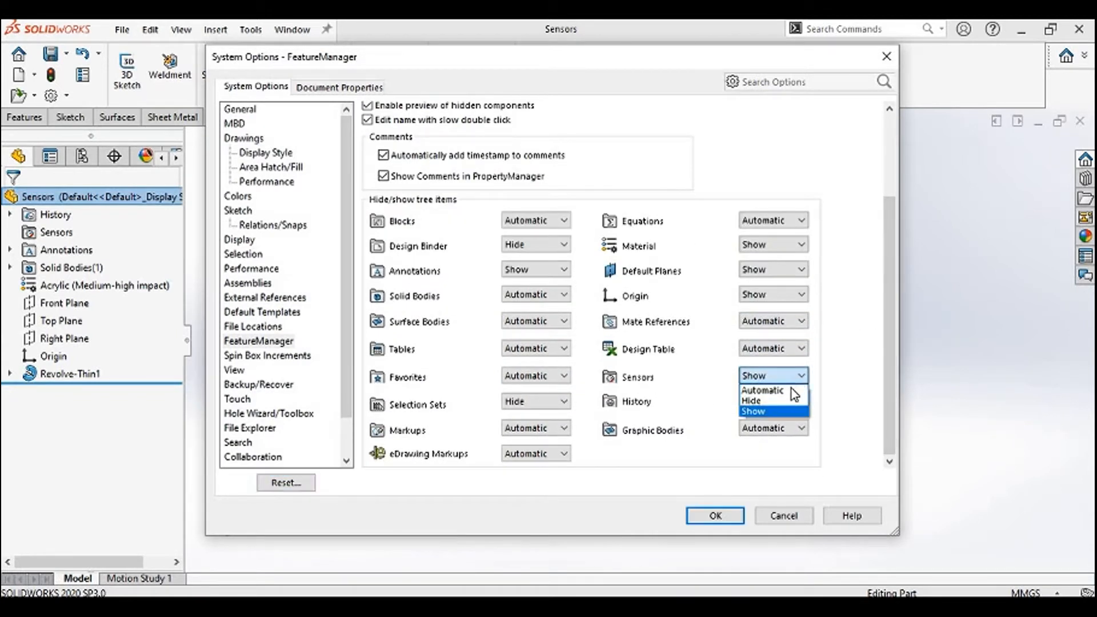
click(772, 412)
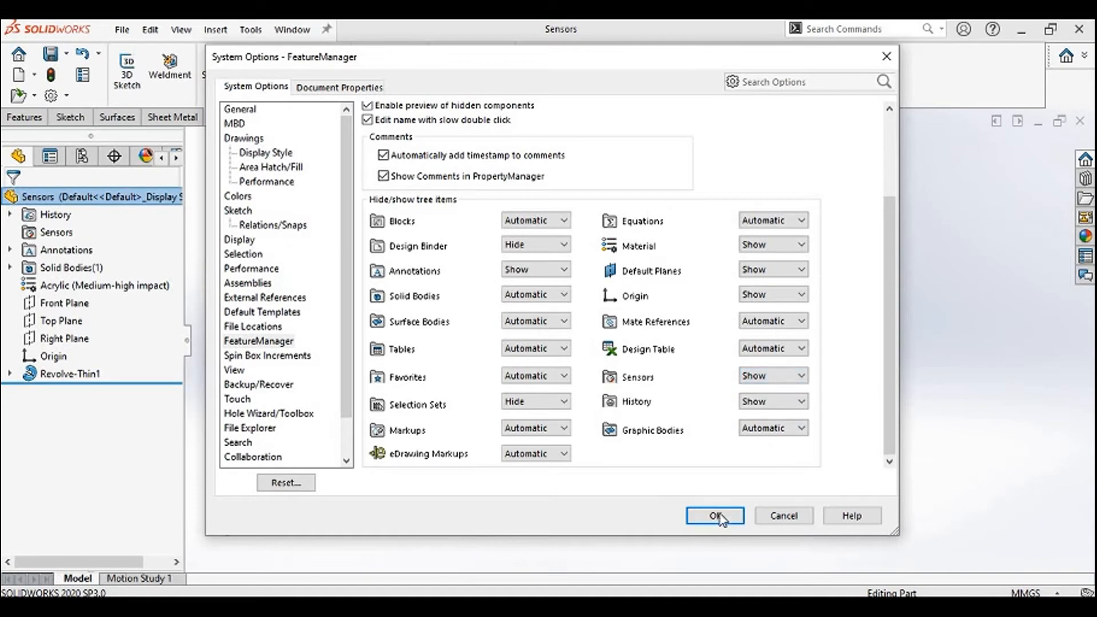
click(710, 516)
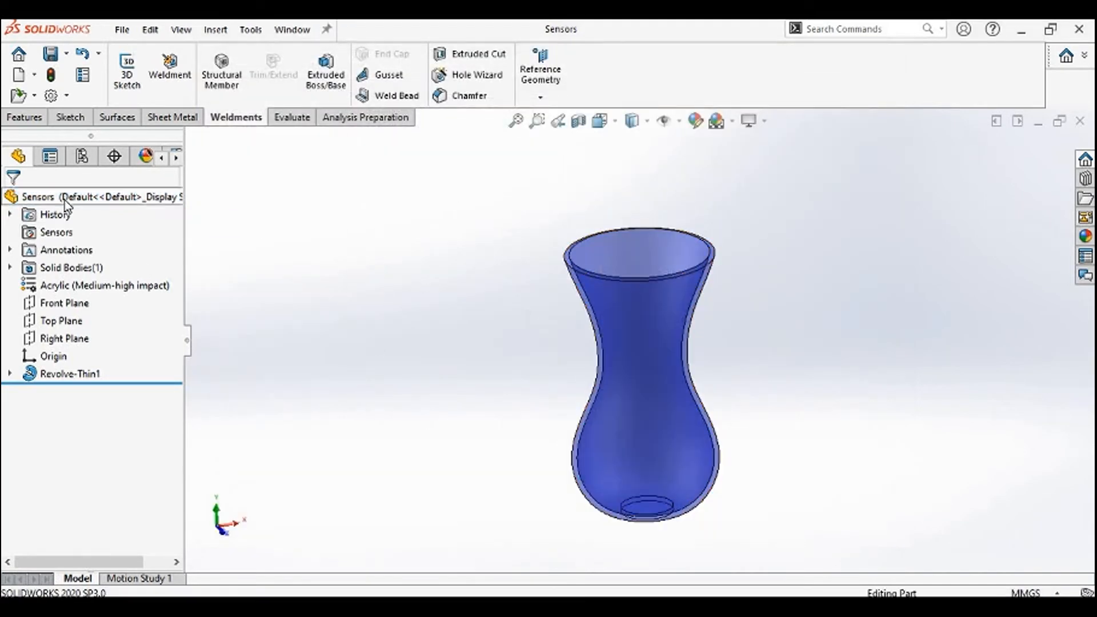
Start a new sensor in the part's Sensors folder
click(54, 233)
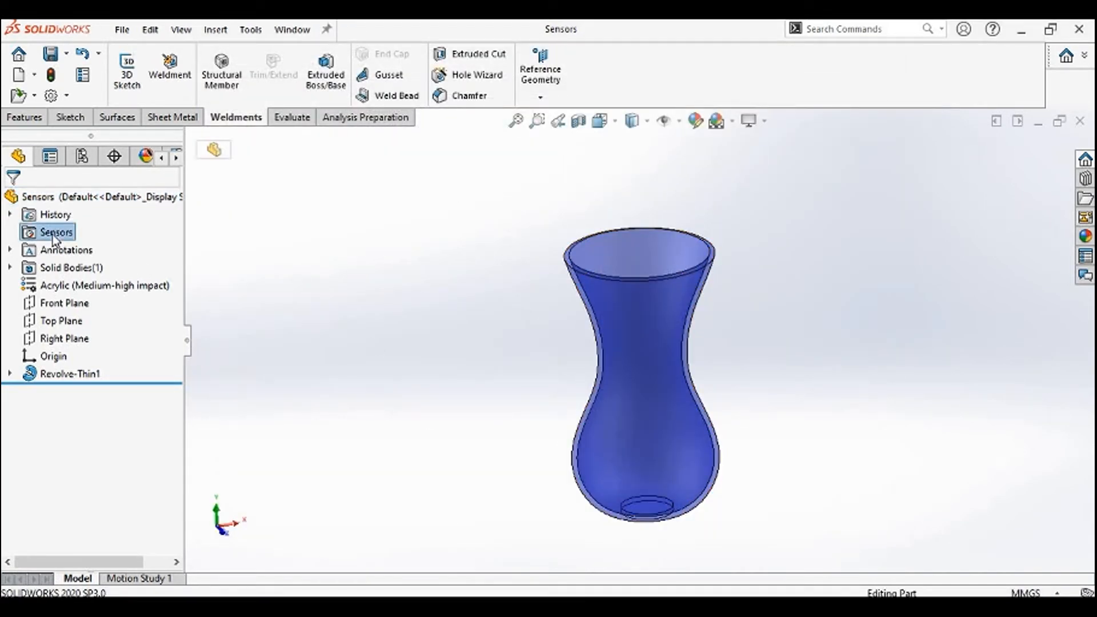
scroll(657, 360, up, 3)
scroll(687, 367, down, 3)
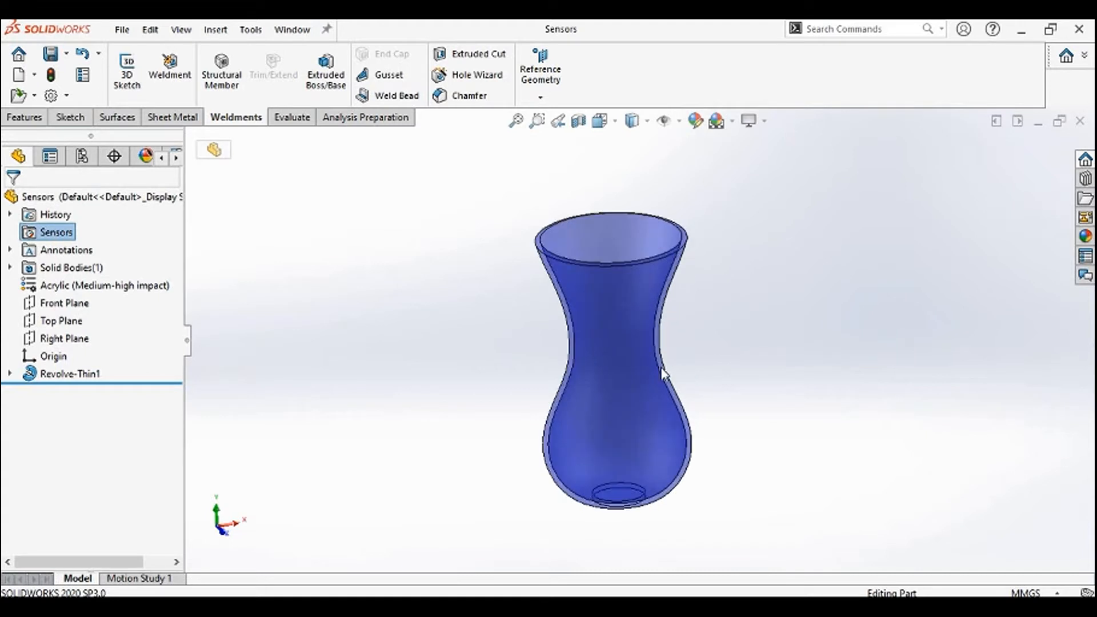
right_click(62, 238)
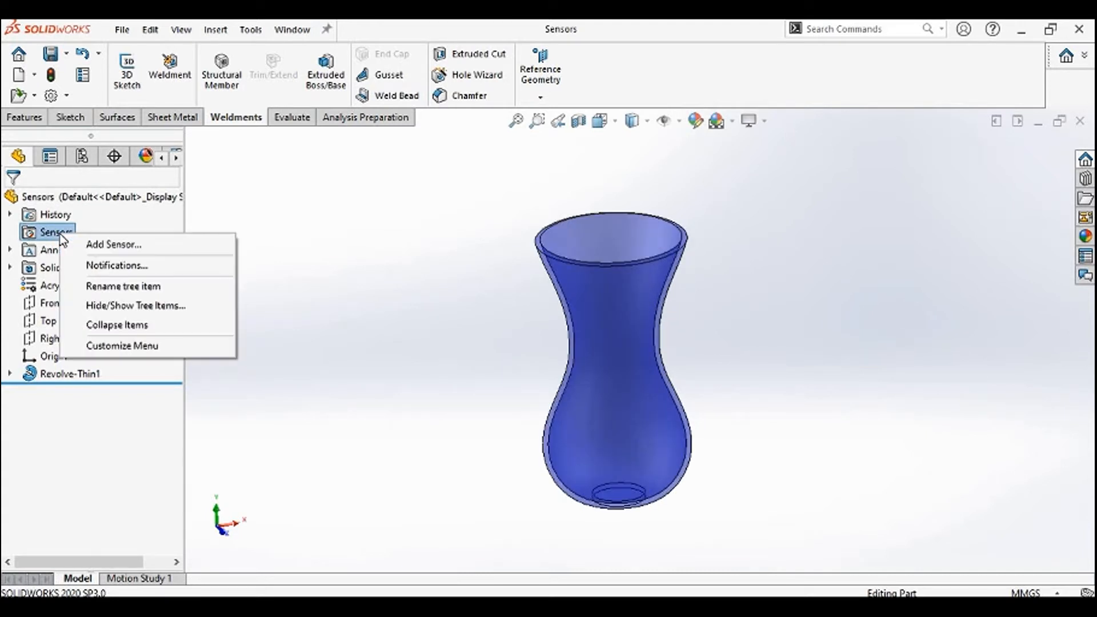
click(98, 249)
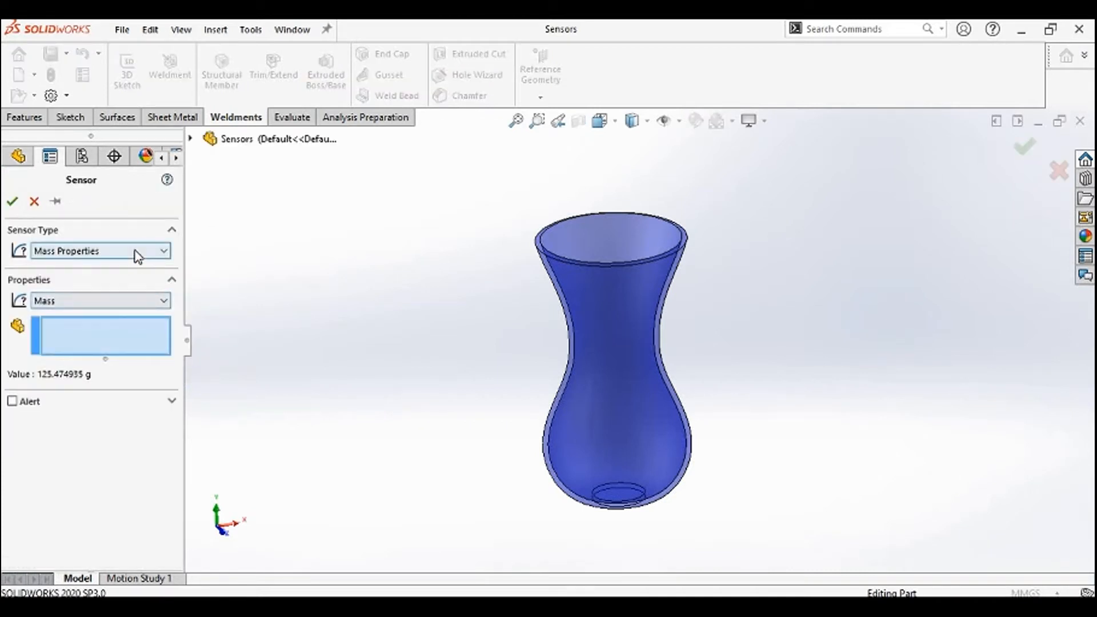
Try the Simulation Data sensor type and examine which data quantities it can monitor
click(137, 255)
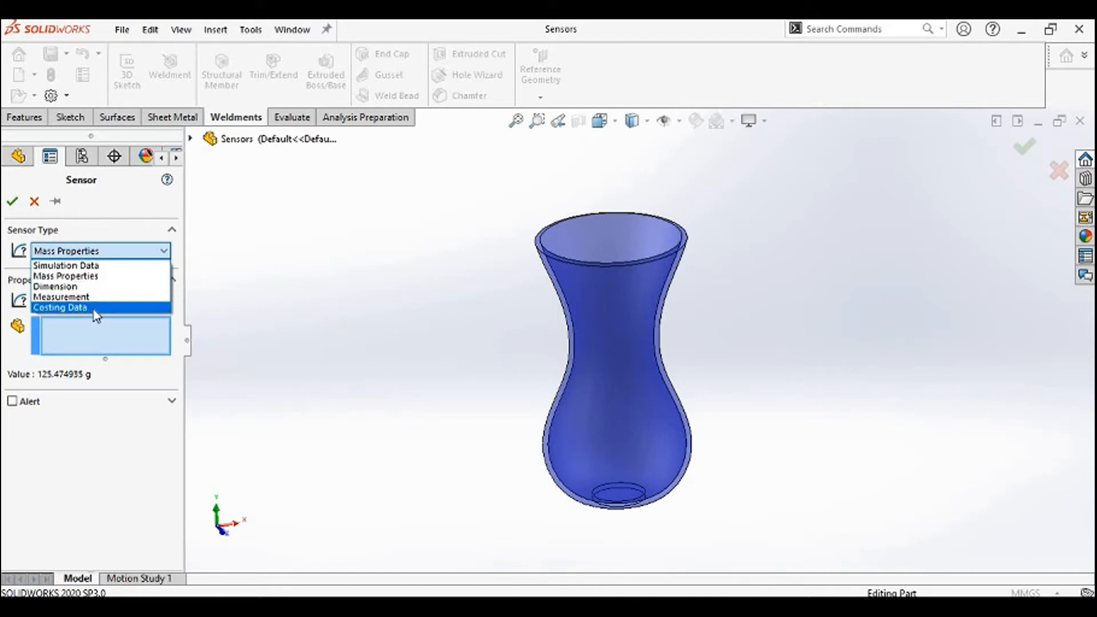
click(99, 267)
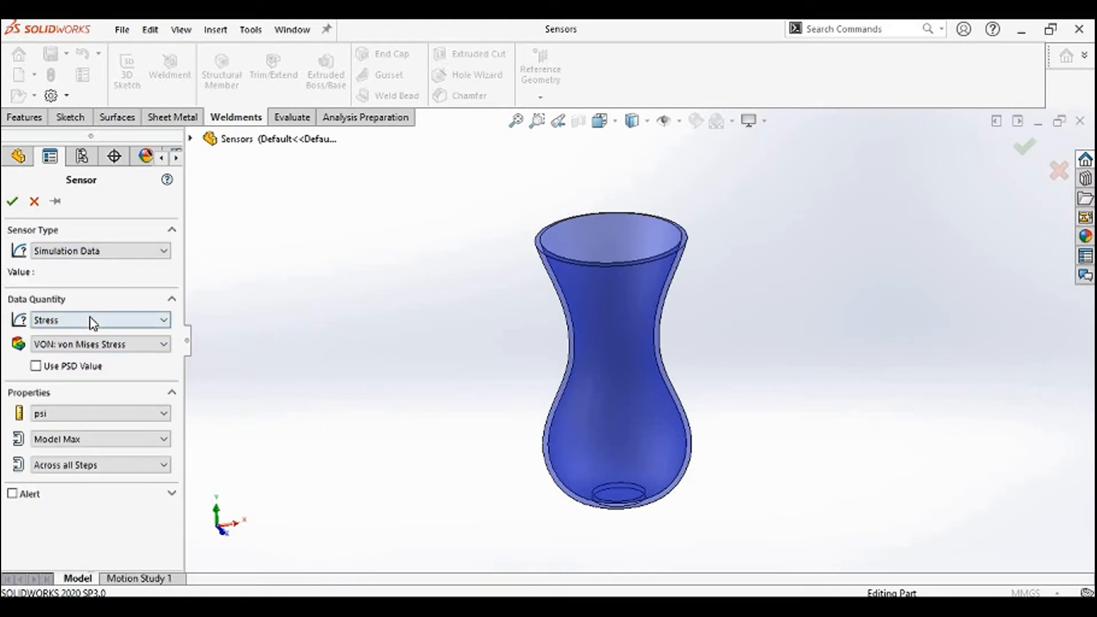
click(91, 320)
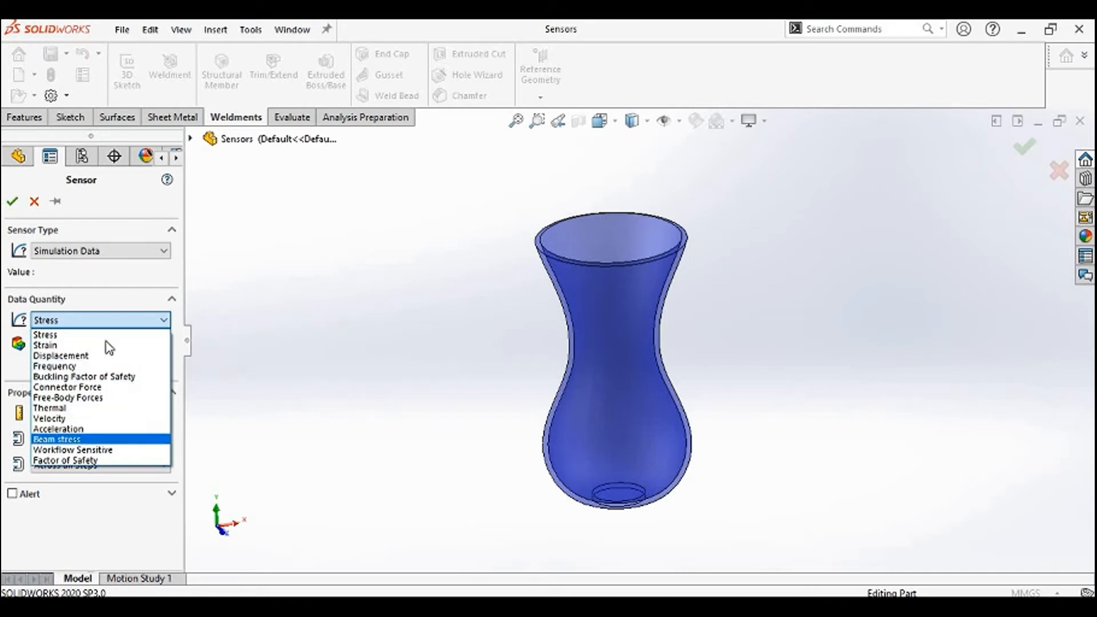
click(108, 251)
Switch the sensor type to Mass Properties and examine the properties it can track
click(109, 252)
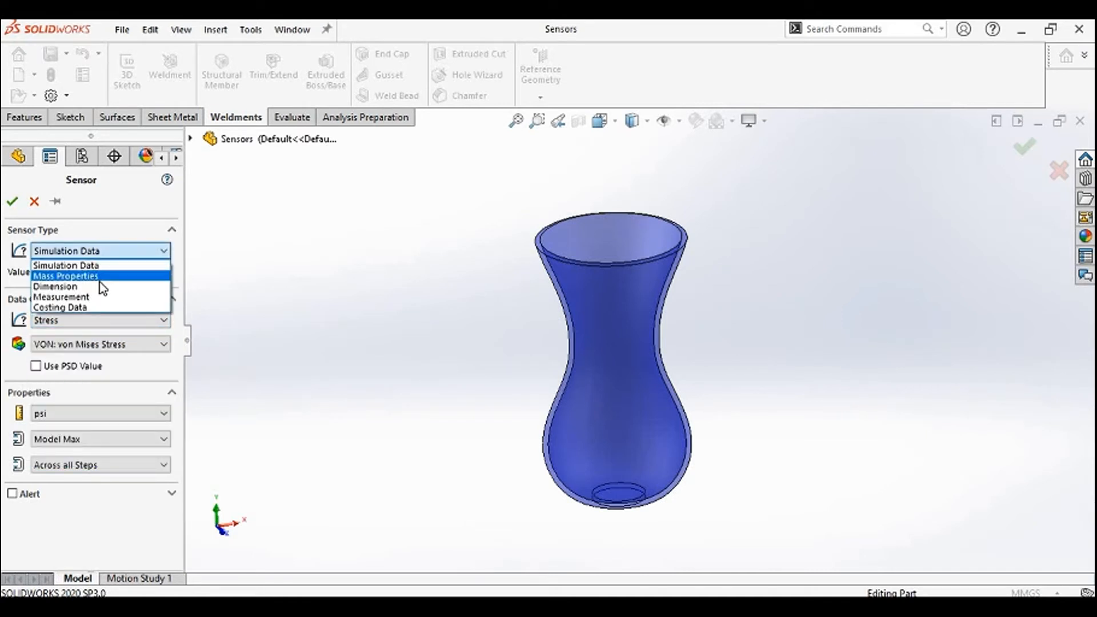
click(99, 269)
click(101, 251)
click(99, 275)
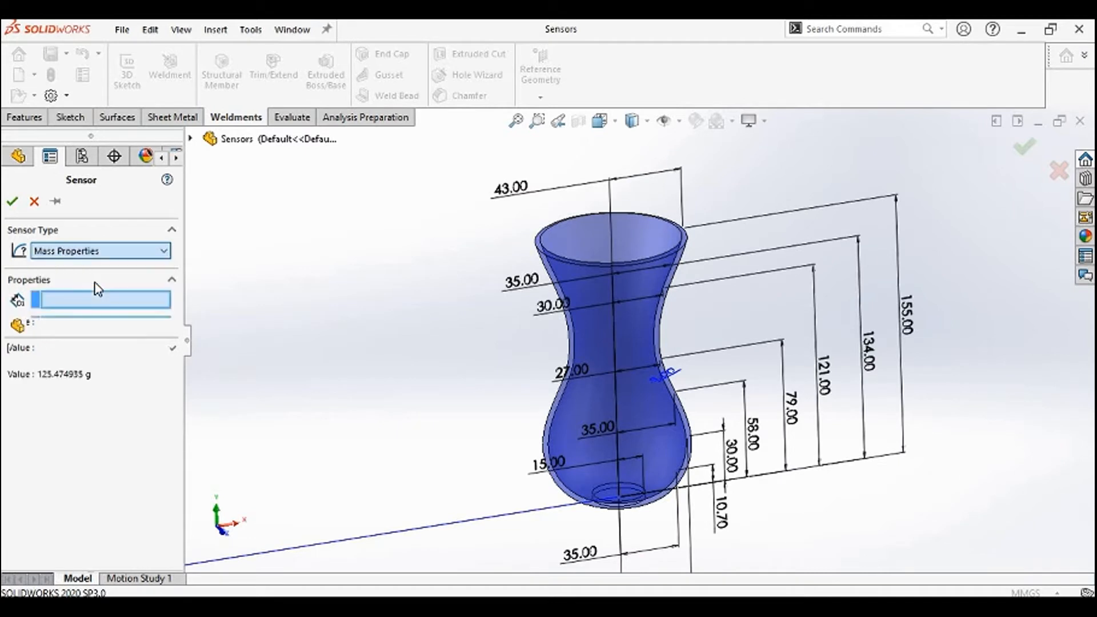
click(93, 301)
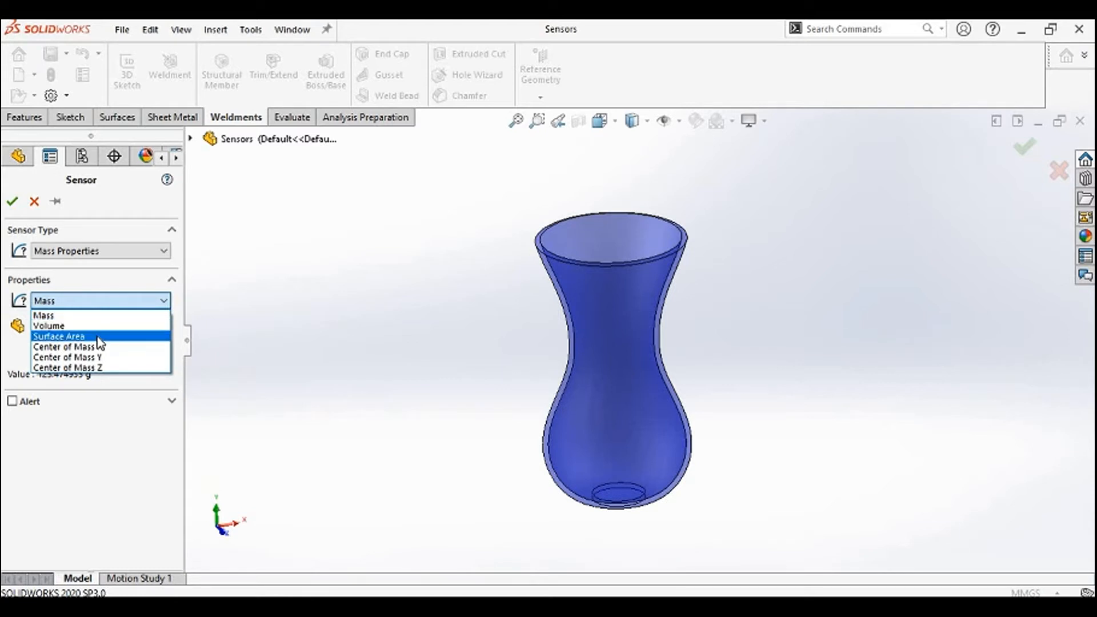
Try the Dimension sensor type and examine the vase dimensions available for monitoring
click(104, 255)
click(103, 256)
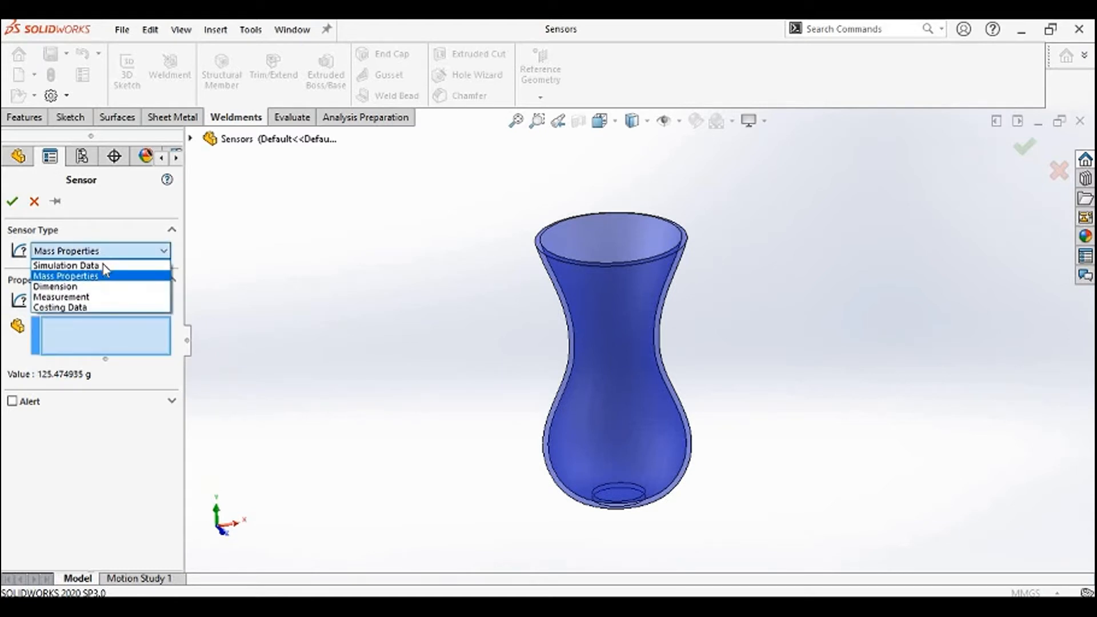
click(99, 292)
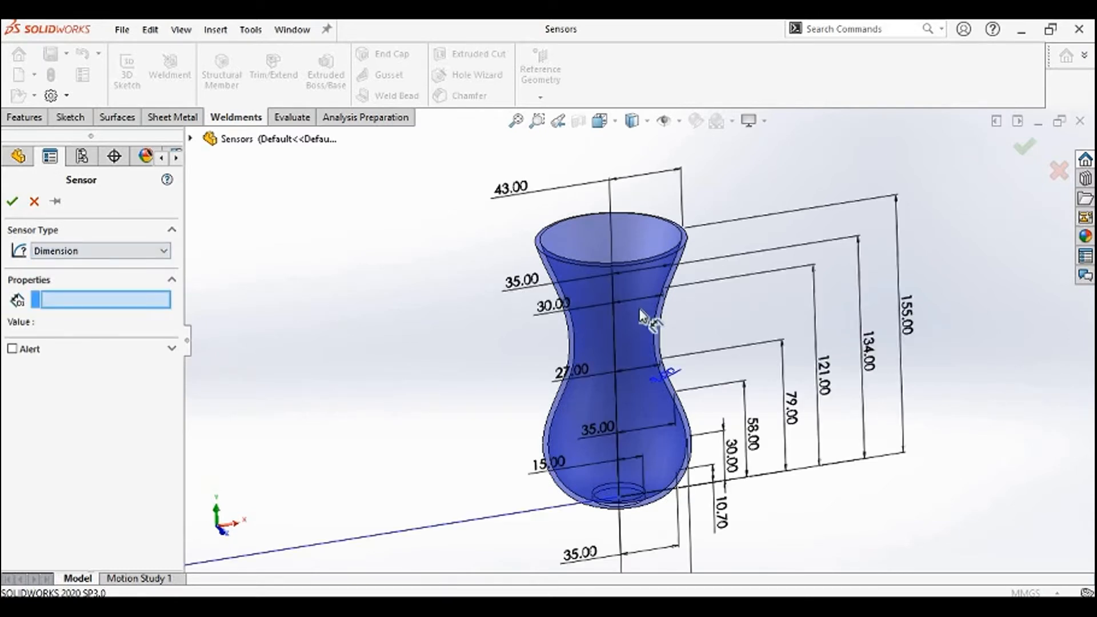
middle_drag(693, 289, 679, 320)
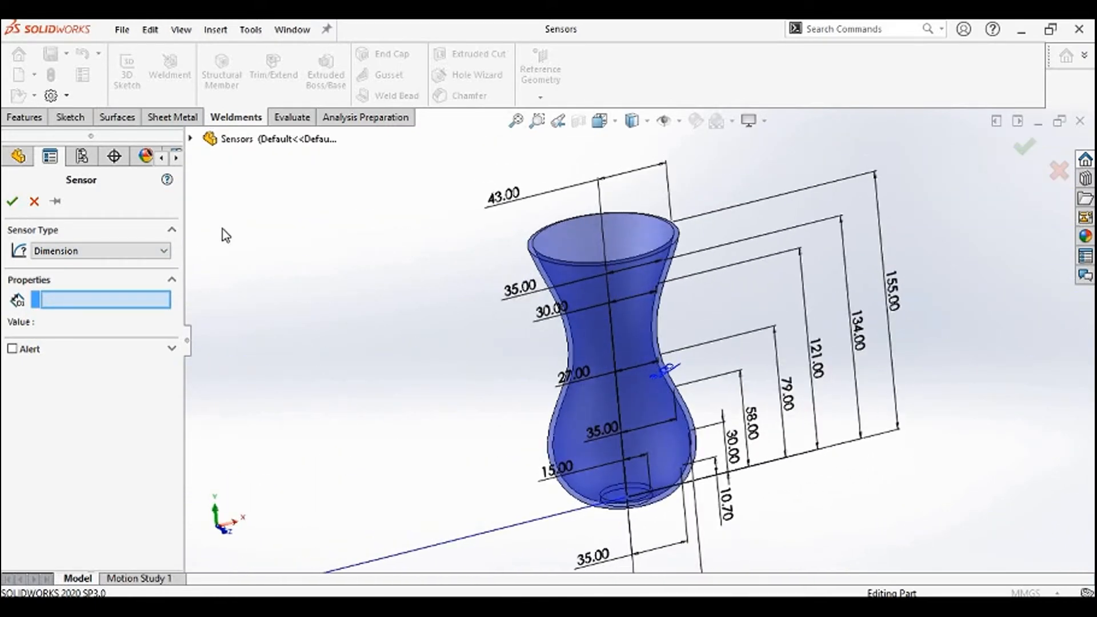
Set the sensor type to Mass Properties and select the Revolve-Thin1 vase body for tracking its mass
click(99, 253)
click(90, 277)
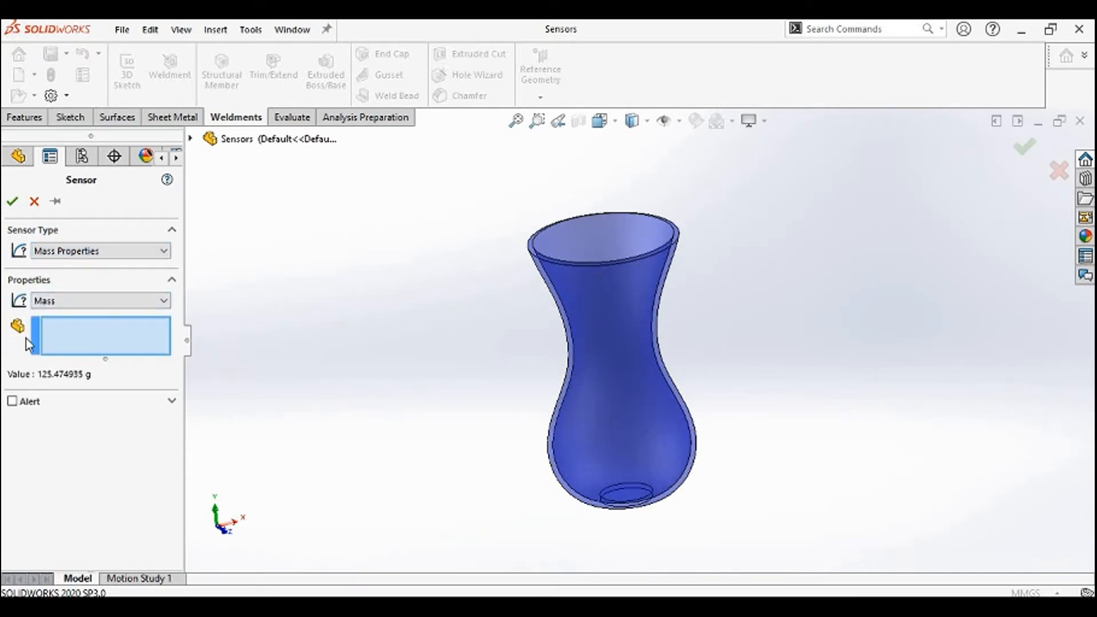
click(644, 362)
middle_drag(467, 342, 474, 313)
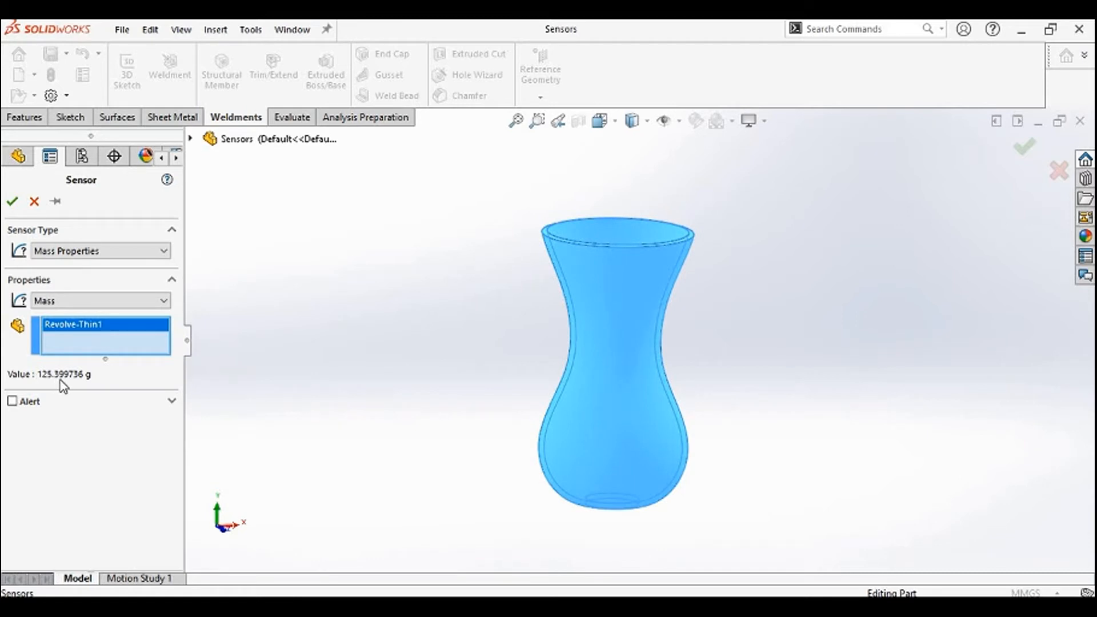
Enable an alert for when the mass is greater than 150 g and accept the sensor
click(13, 402)
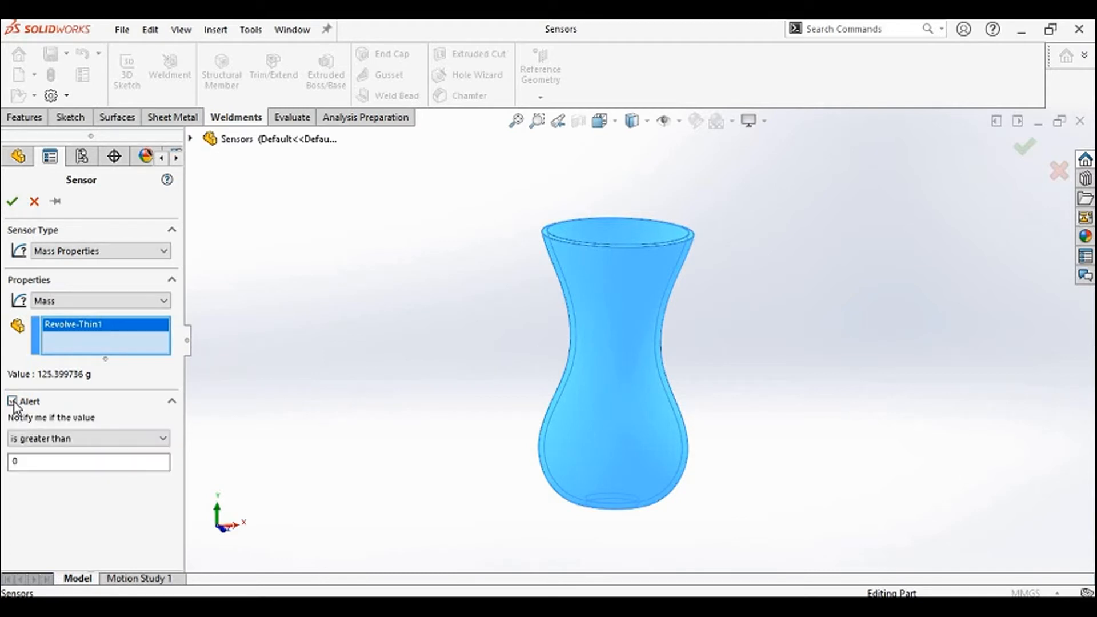
click(56, 438)
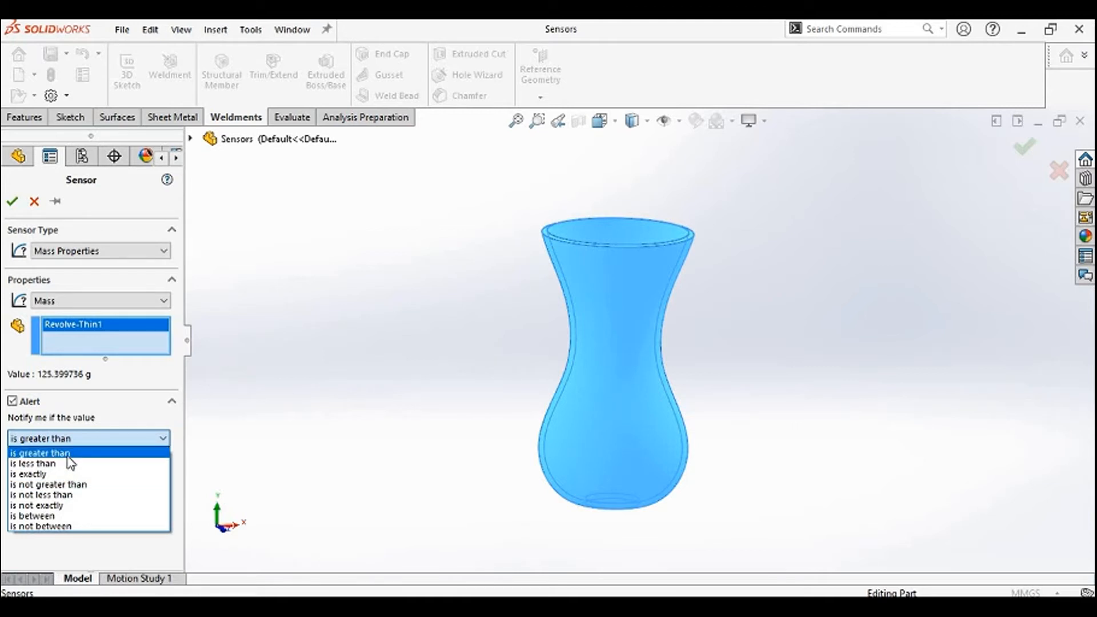
click(68, 454)
drag(18, 462, 7, 463)
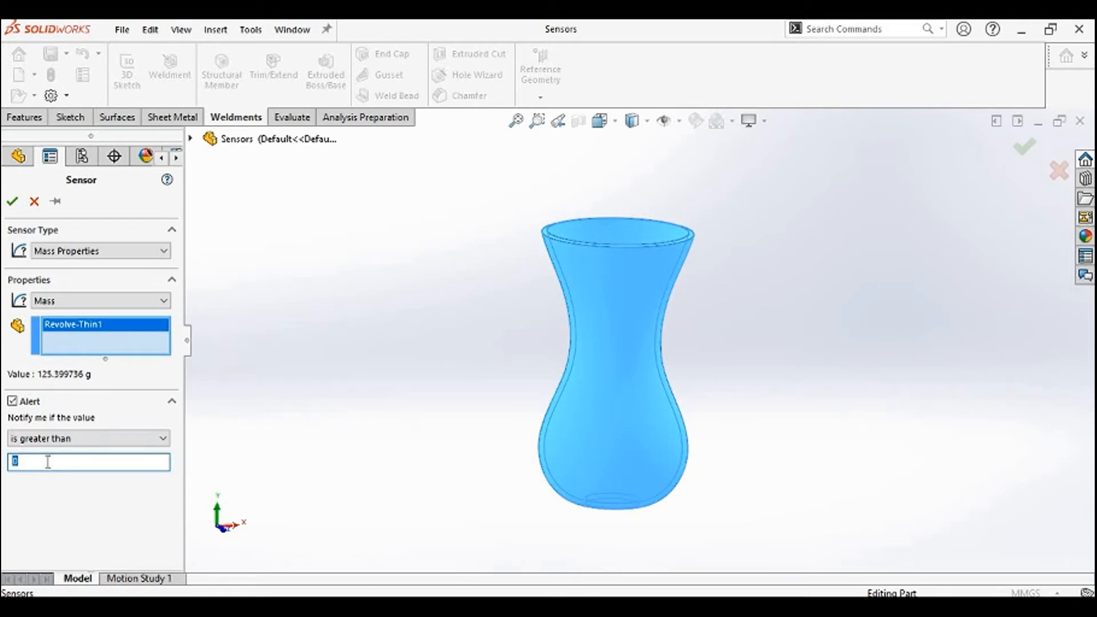
text(150)
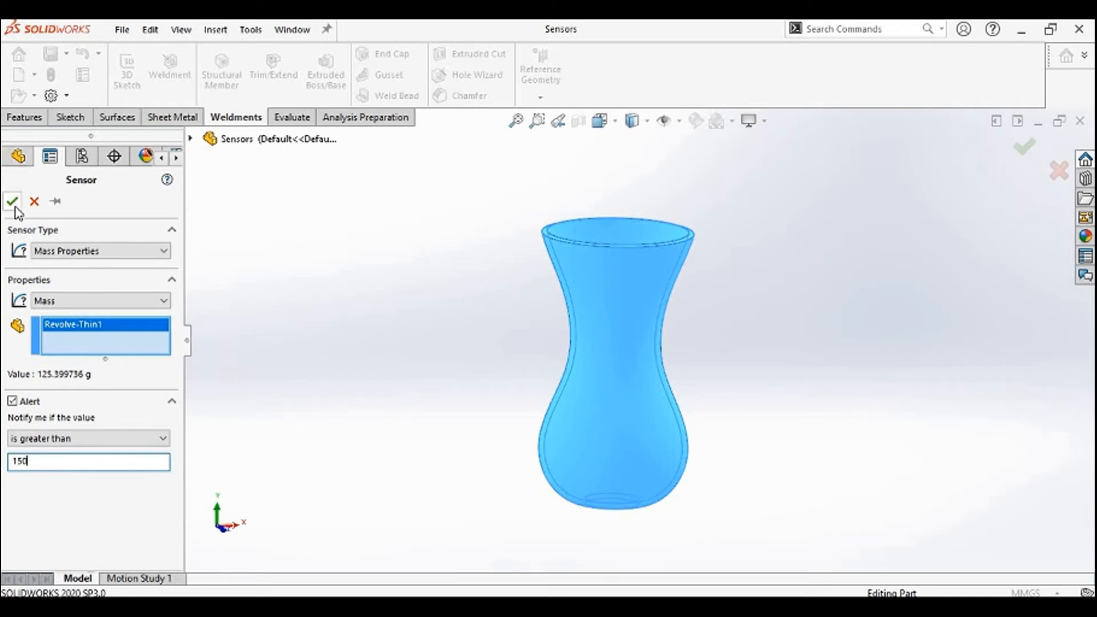
click(12, 201)
Set the Revolve-Thin1 wall thickness to 4 mm and expand the Sensors folder to check the mass sensor's alert
scroll(671, 341, up, 2)
scroll(671, 341, down, 2)
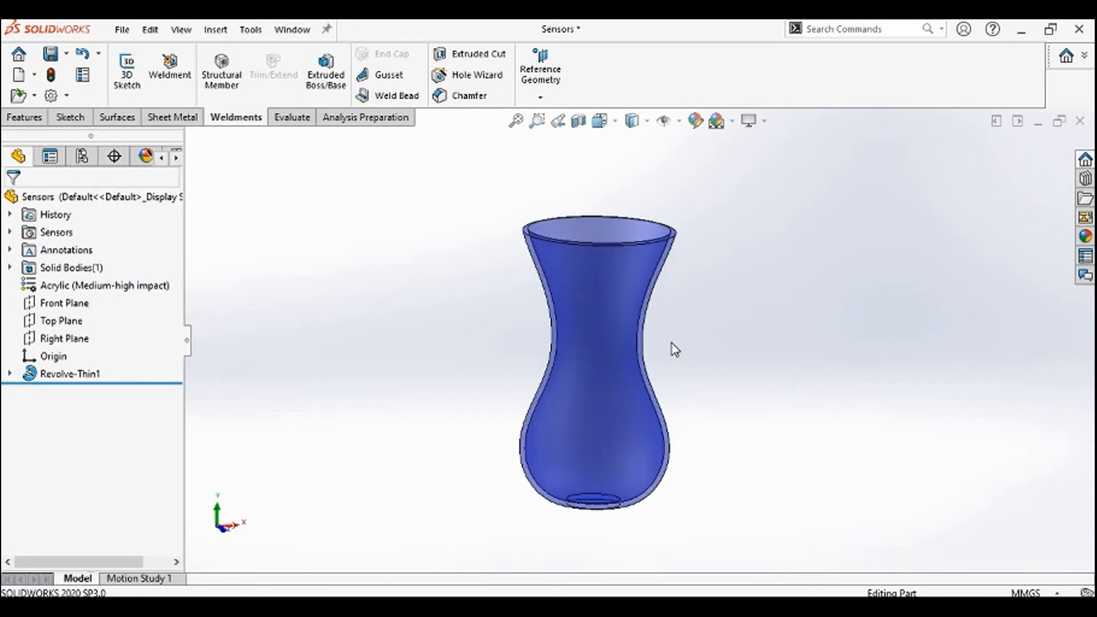
middle_drag(579, 326, 598, 257)
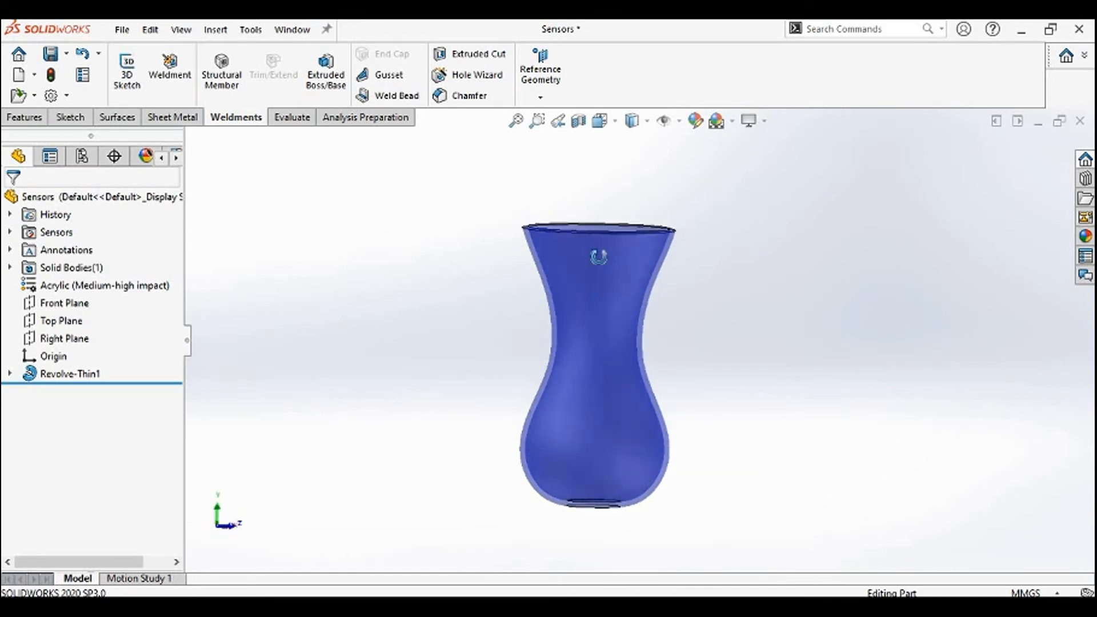
right_click(57, 375)
click(73, 247)
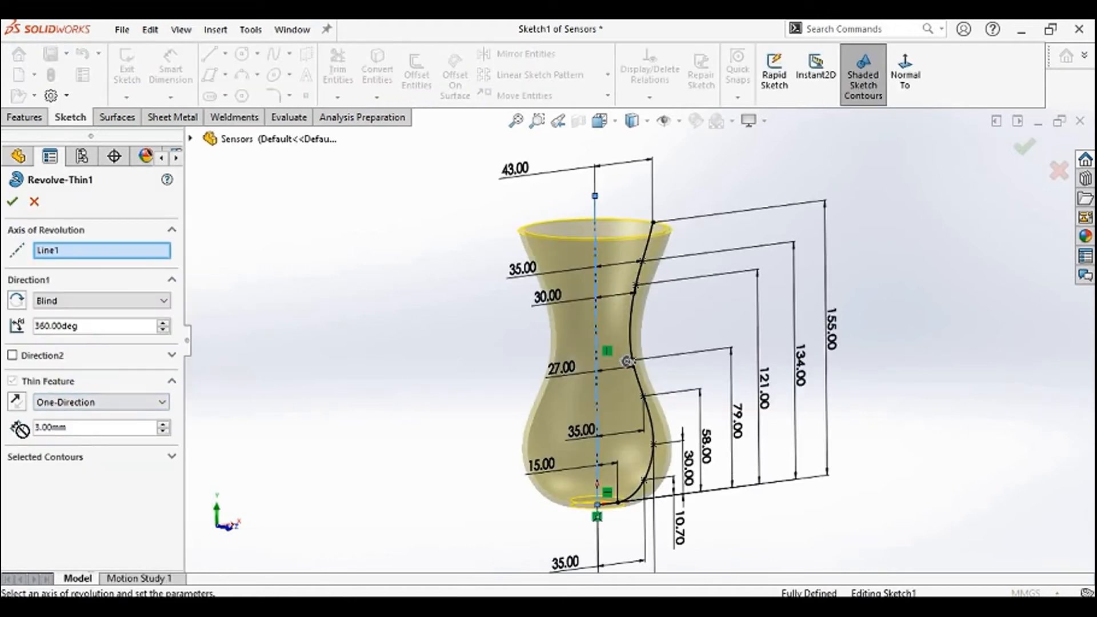
click(17, 426)
text(4)
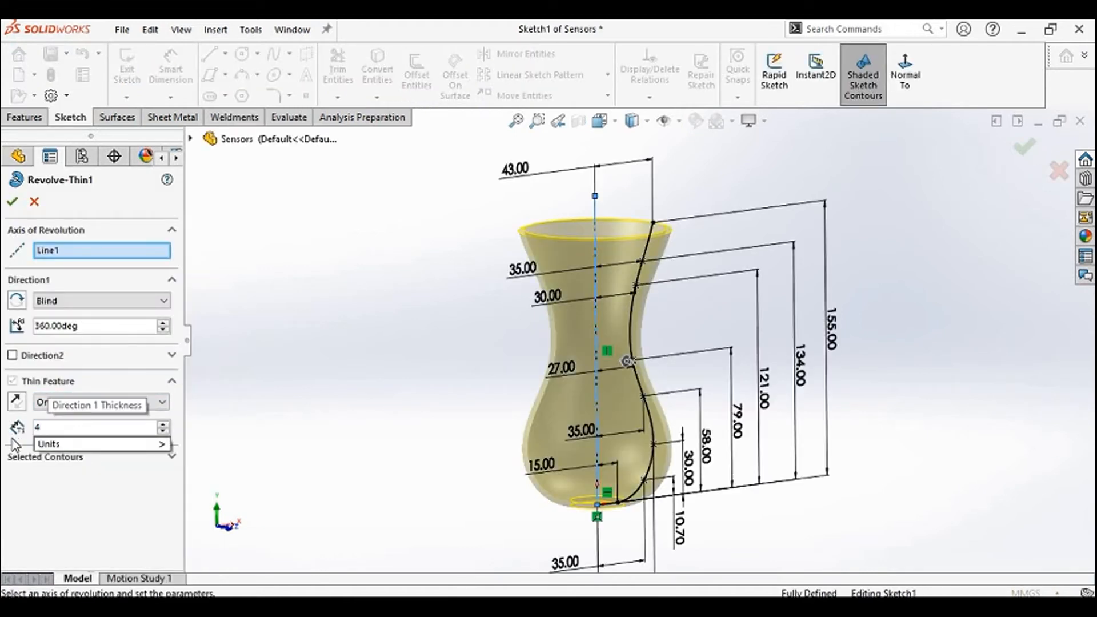
key(Return)
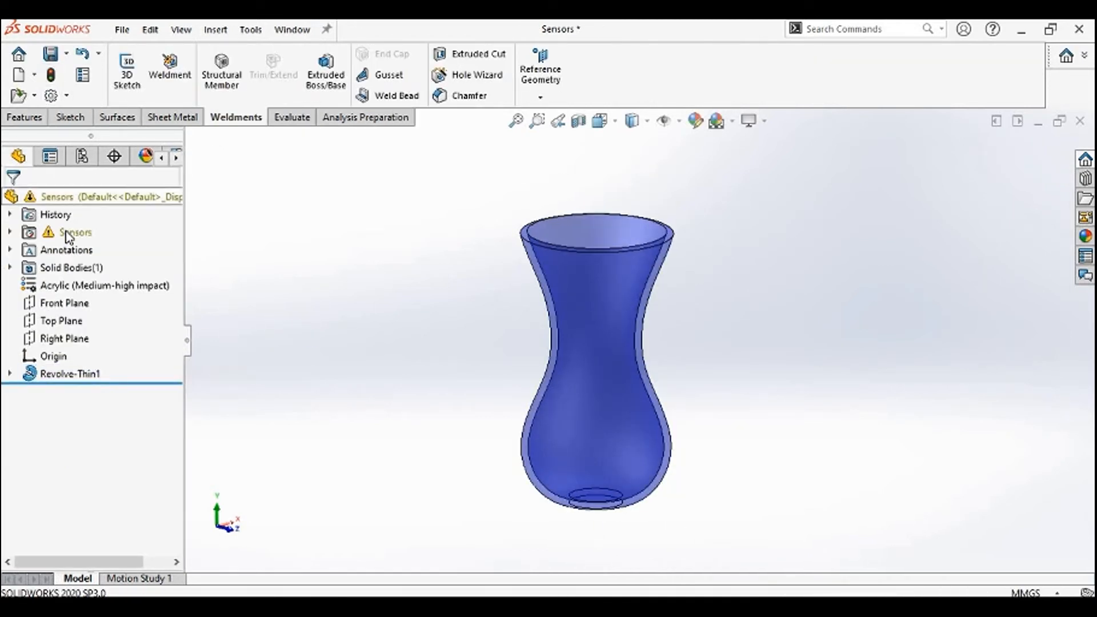
click(10, 232)
mouse_move(76, 257)
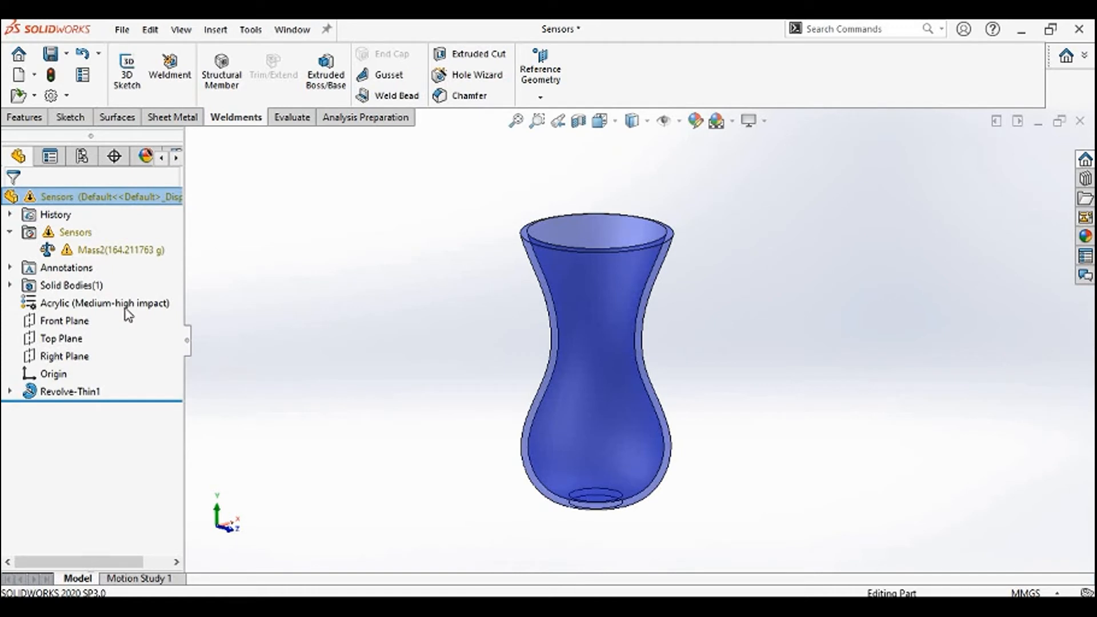
Set the Revolve-Thin1 wall thickness to 3 mm and rebuild the part to update the mass sensor
click(68, 394)
click(82, 346)
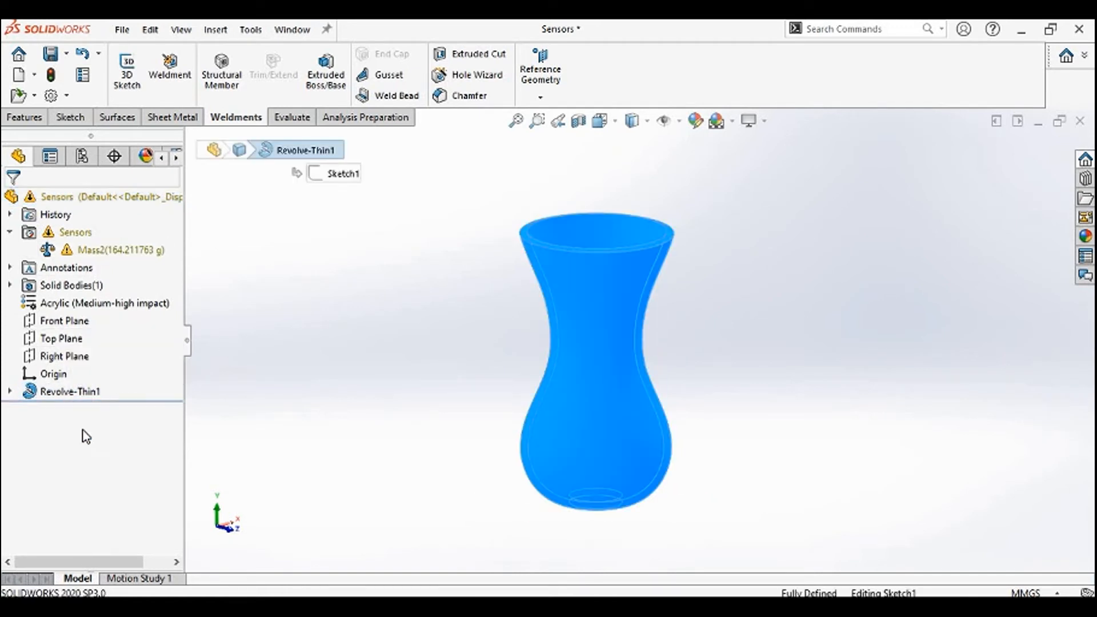
double_click(56, 426)
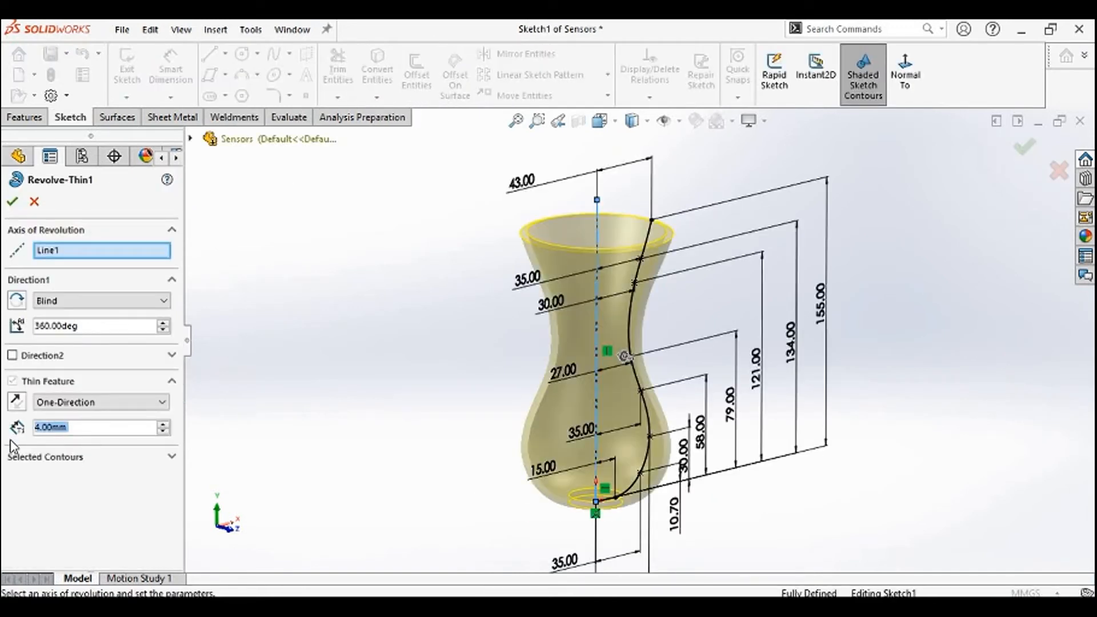
text(3)
key(Return)
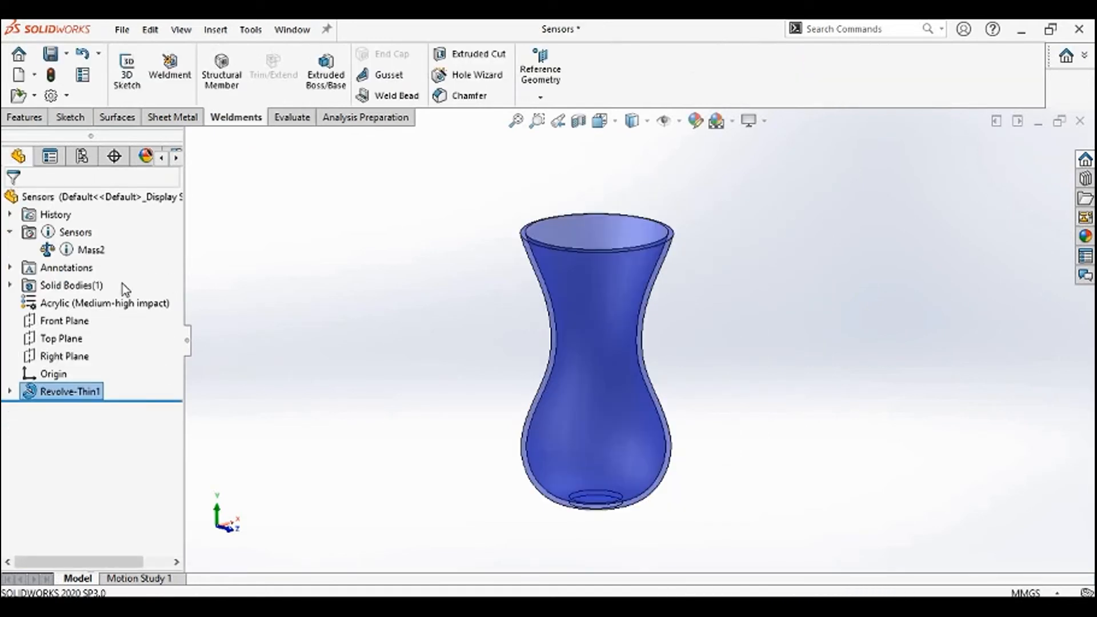
click(52, 75)
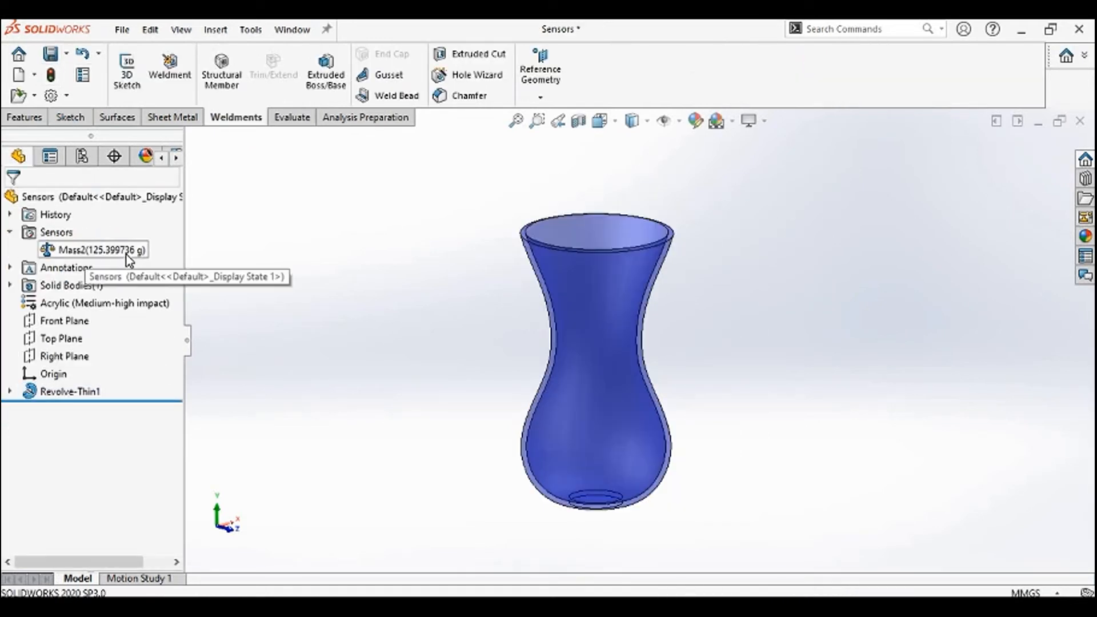
Add a Mass Properties sensor that tracks the Volume of the Revolve-Thin1 vase body
right_click(33, 234)
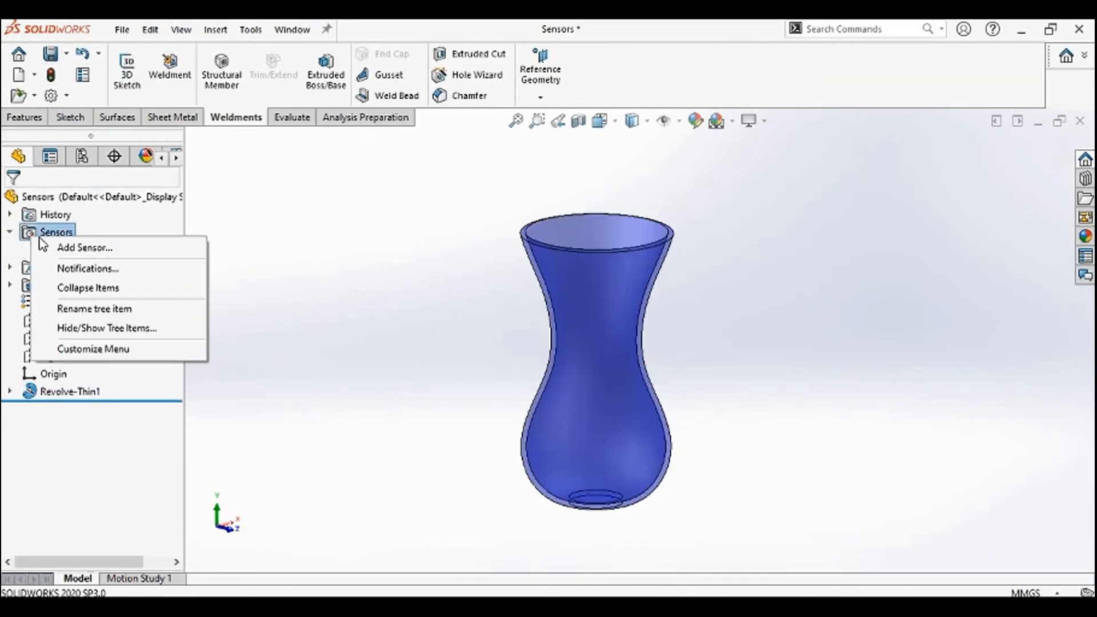
click(57, 248)
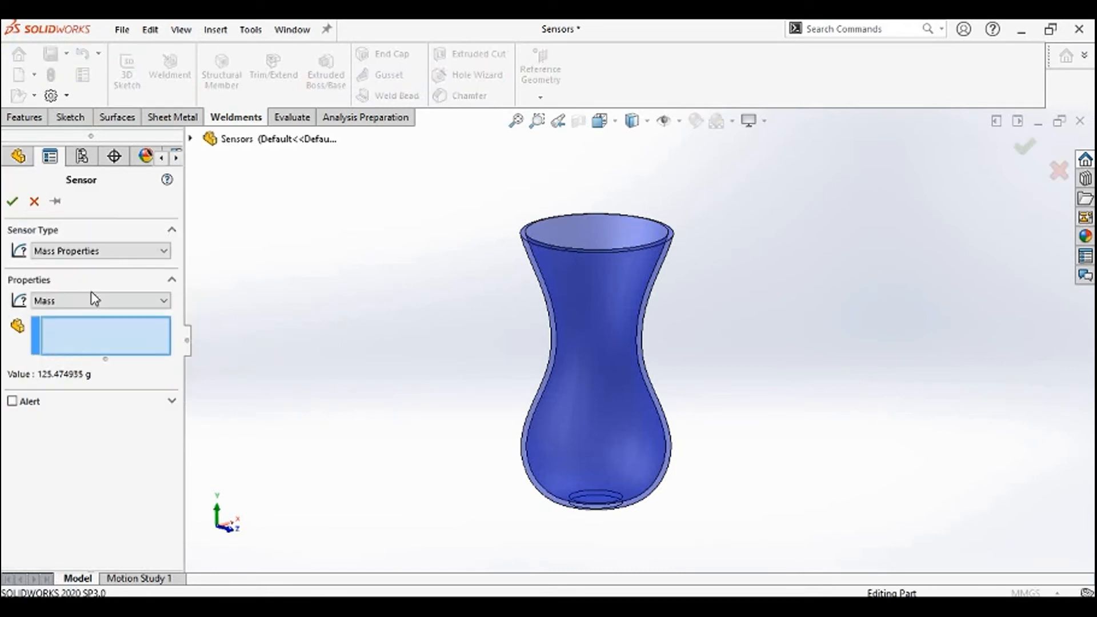
click(87, 299)
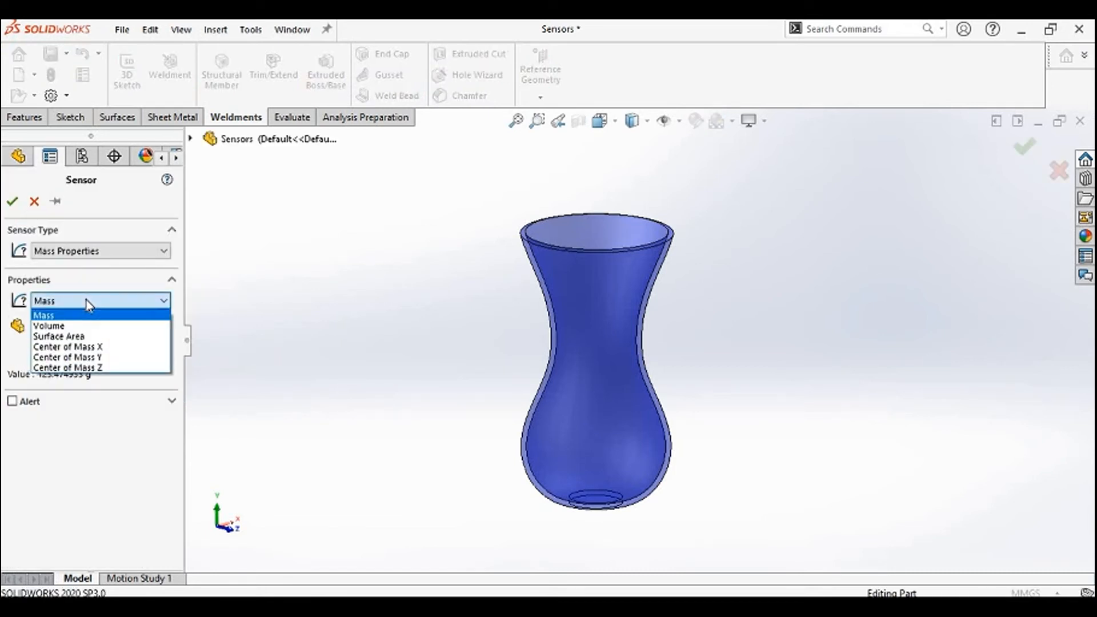
click(67, 326)
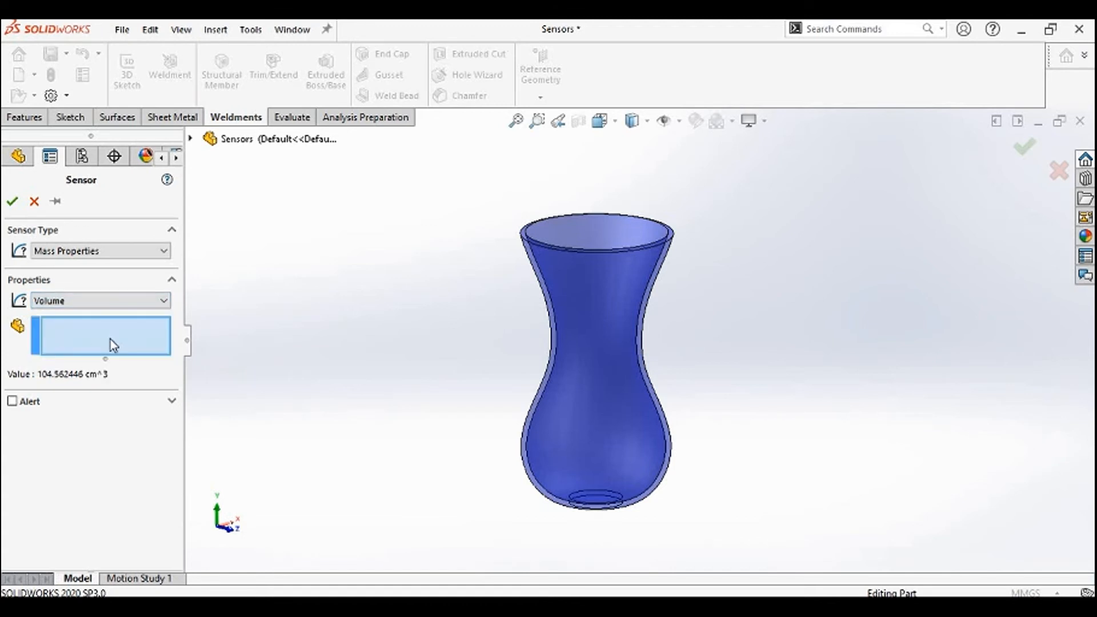
click(632, 405)
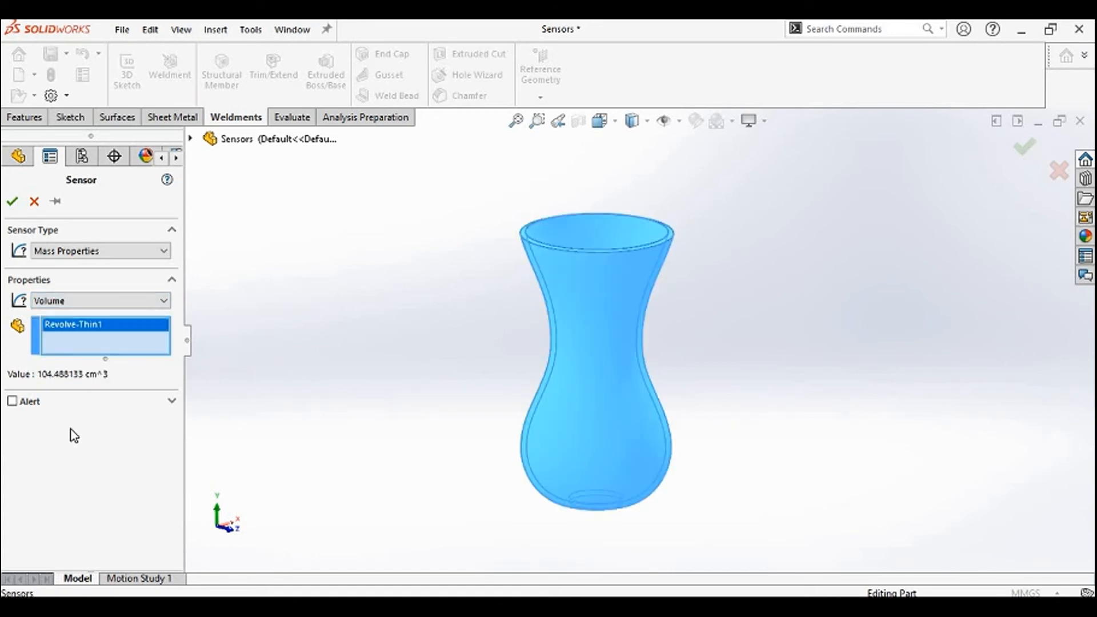
Enable an alert for when the volume is greater than 110 cm^3 and accept the sensor
click(12, 401)
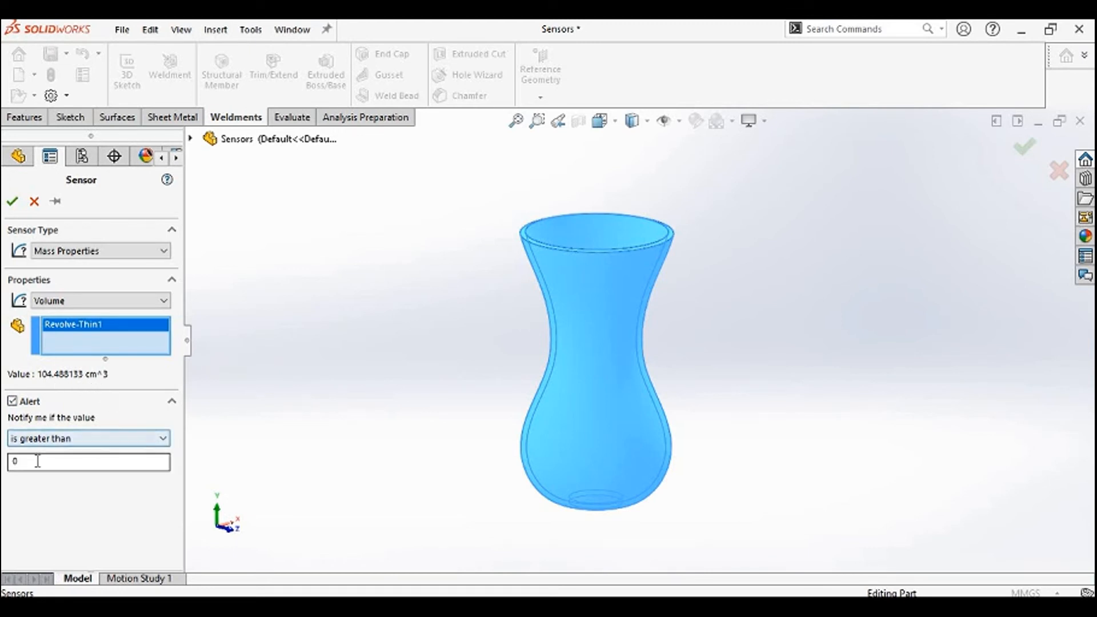
click(106, 464)
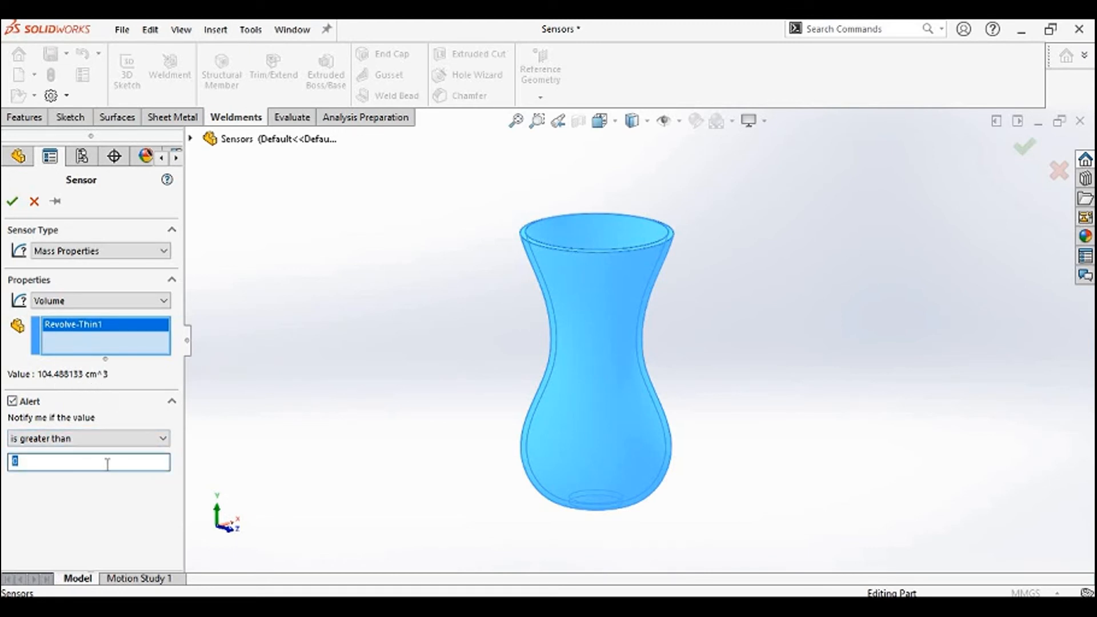
text(110)
click(12, 201)
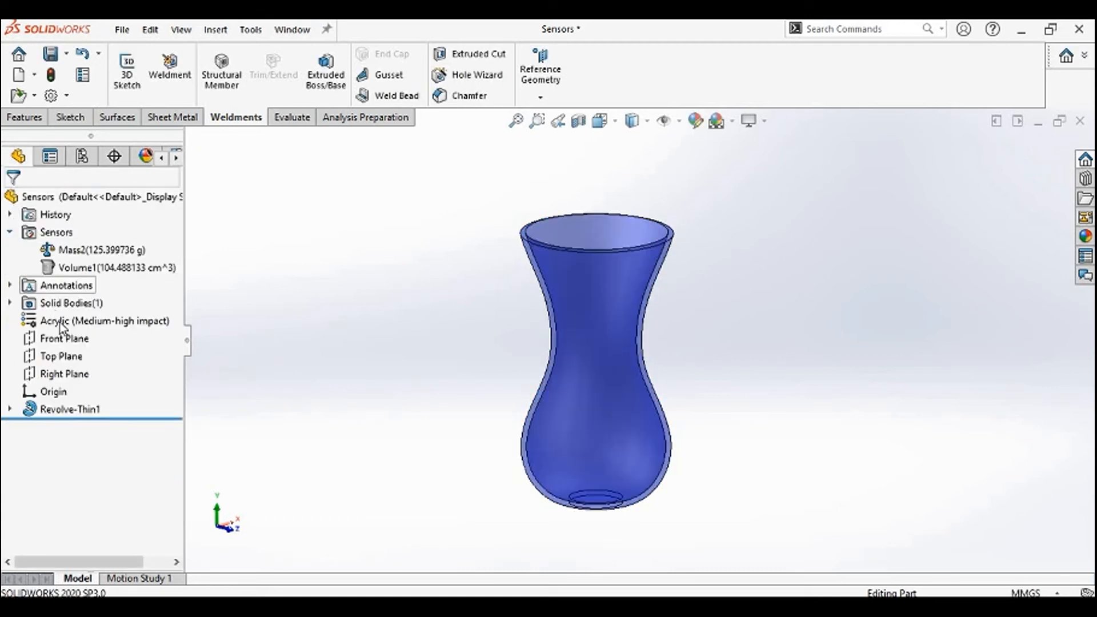
Edit Sketch1 of Revolve-Thin1 and set the vase profile's overall height to 160 mm
click(11, 408)
click(73, 426)
click(104, 379)
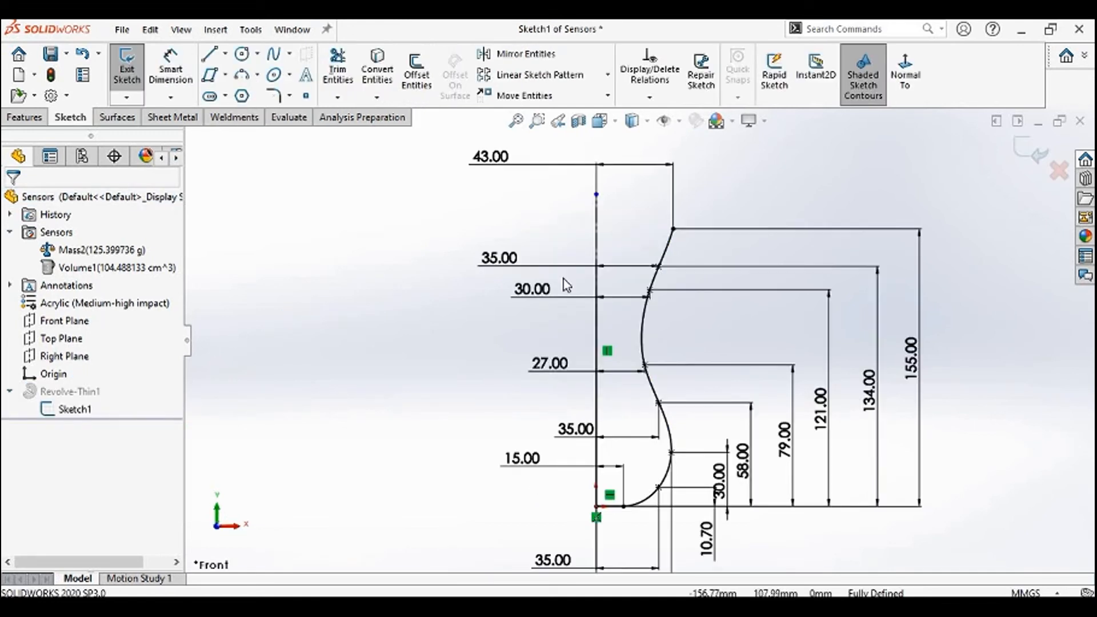
double_click(878, 371)
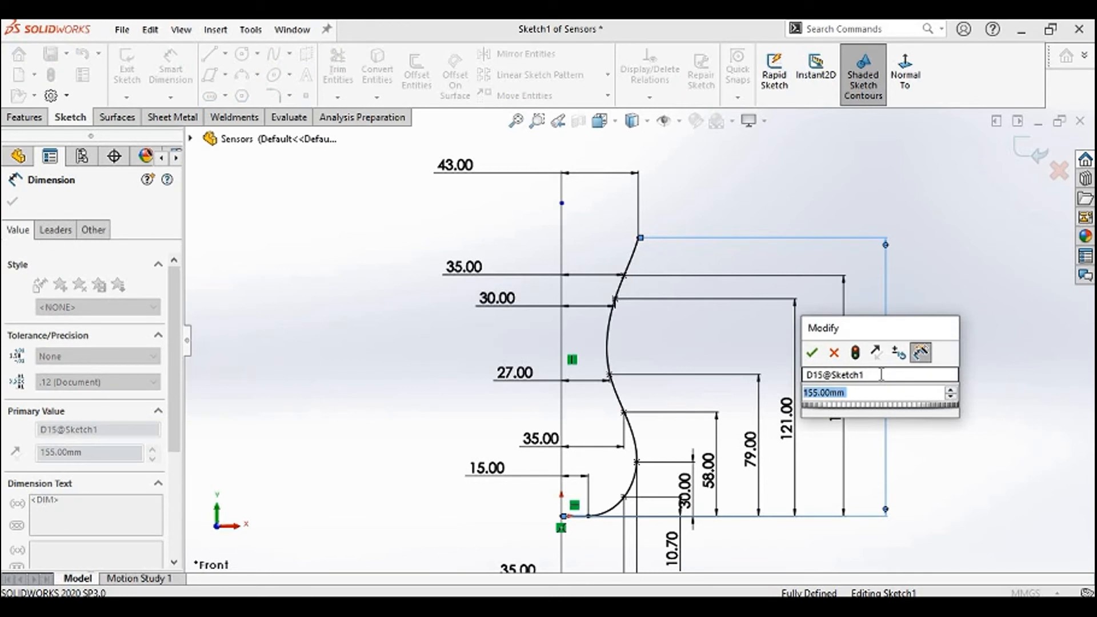
text(1)
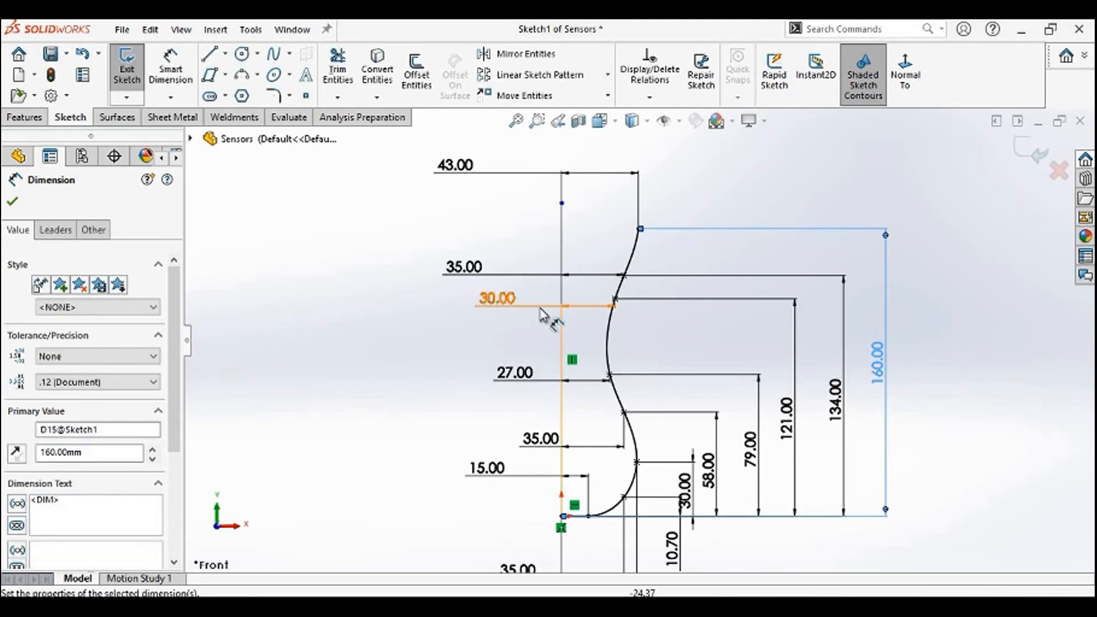
Set the profile's distance from the axis to 35 mm at the 121 mm height and 40 mm at the 134 mm height
double_click(496, 298)
text(35)
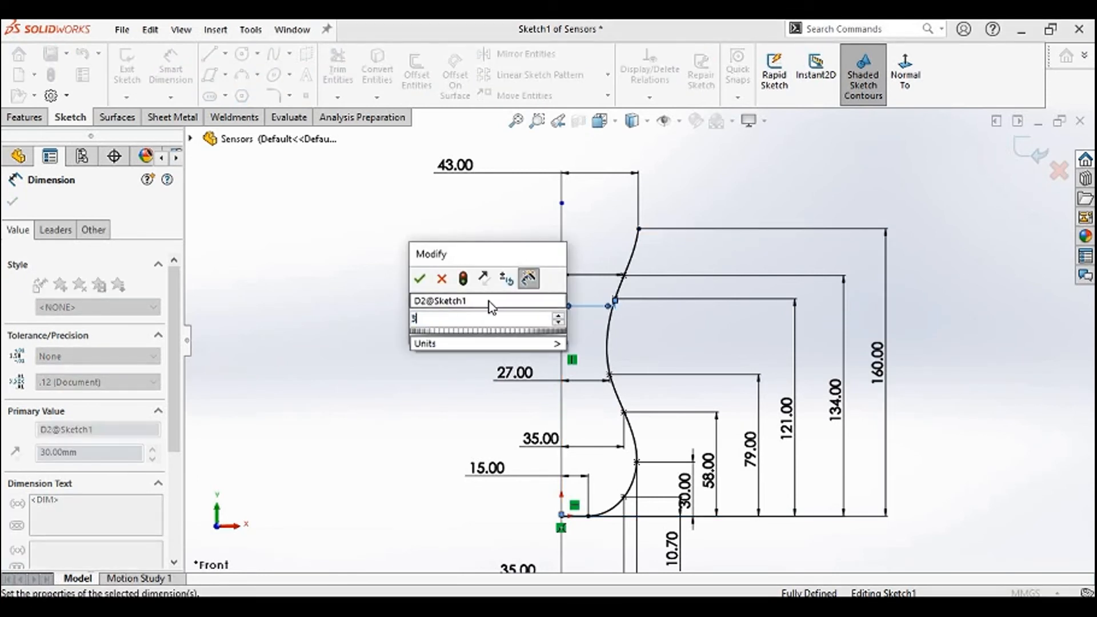
key(Return)
double_click(461, 265)
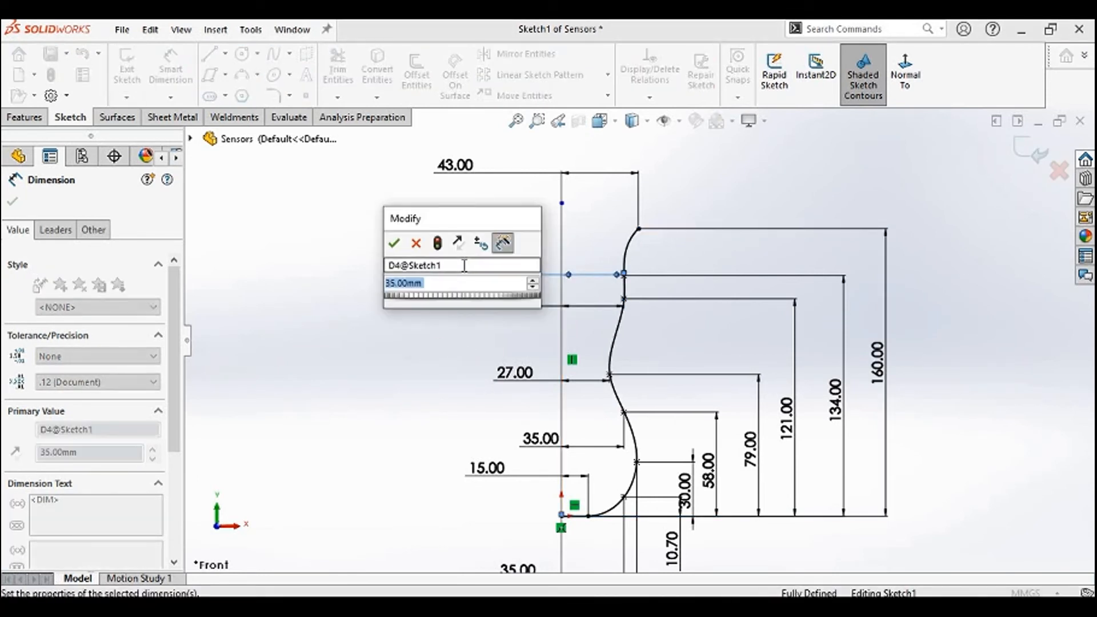
text(40)
key(Return)
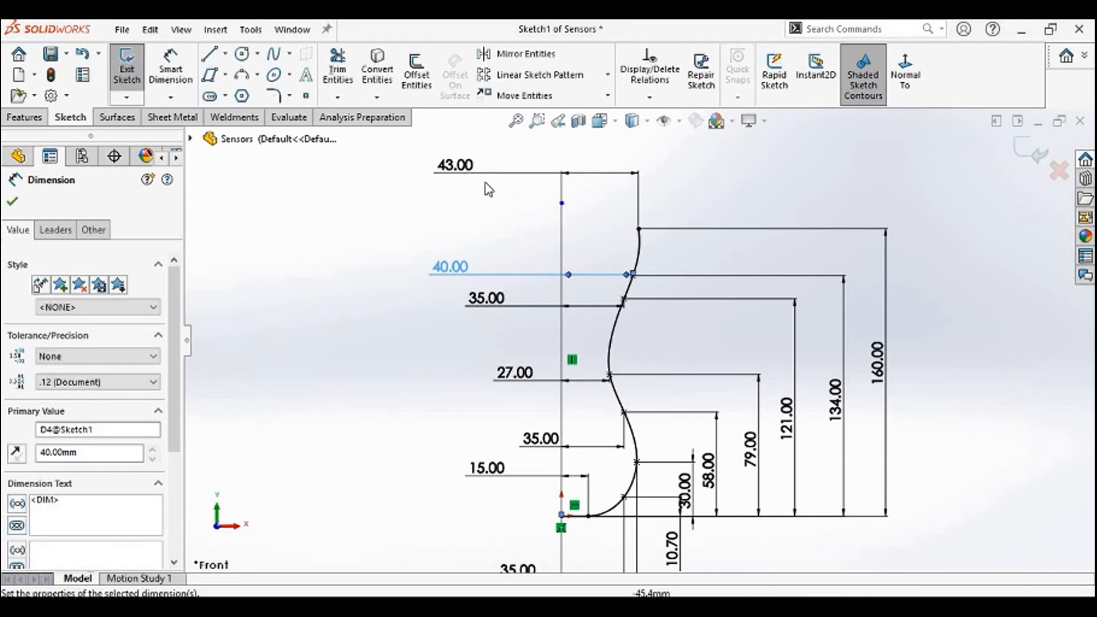
Set the profile's rim radius to 46 mm and exit the sketch to check the volume sensor's alert
double_click(458, 174)
text(4)
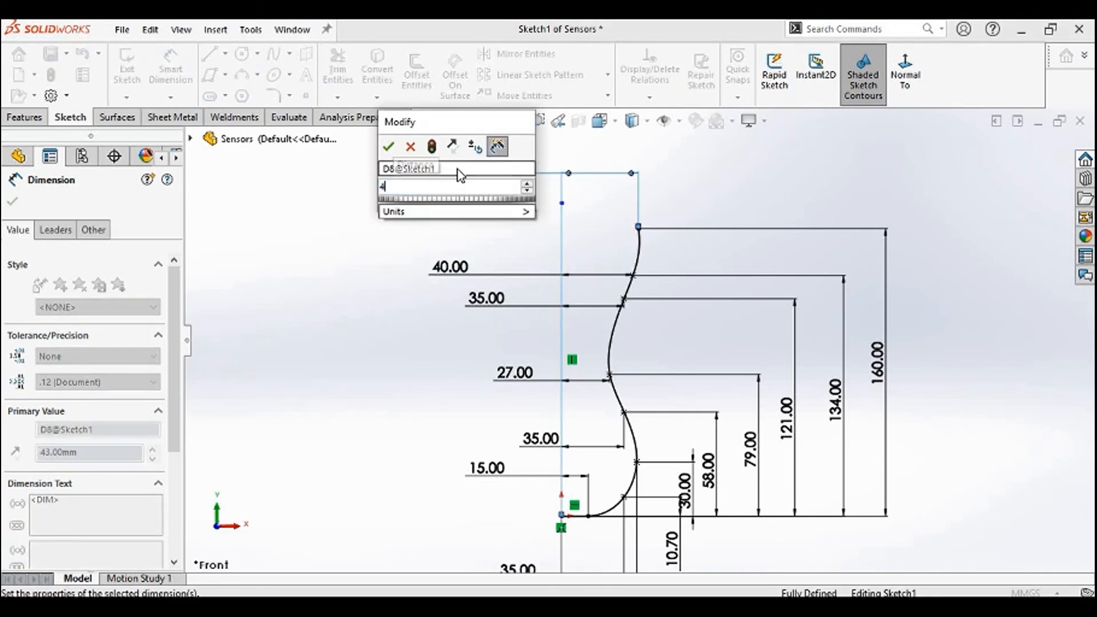
text(6)
key(Return)
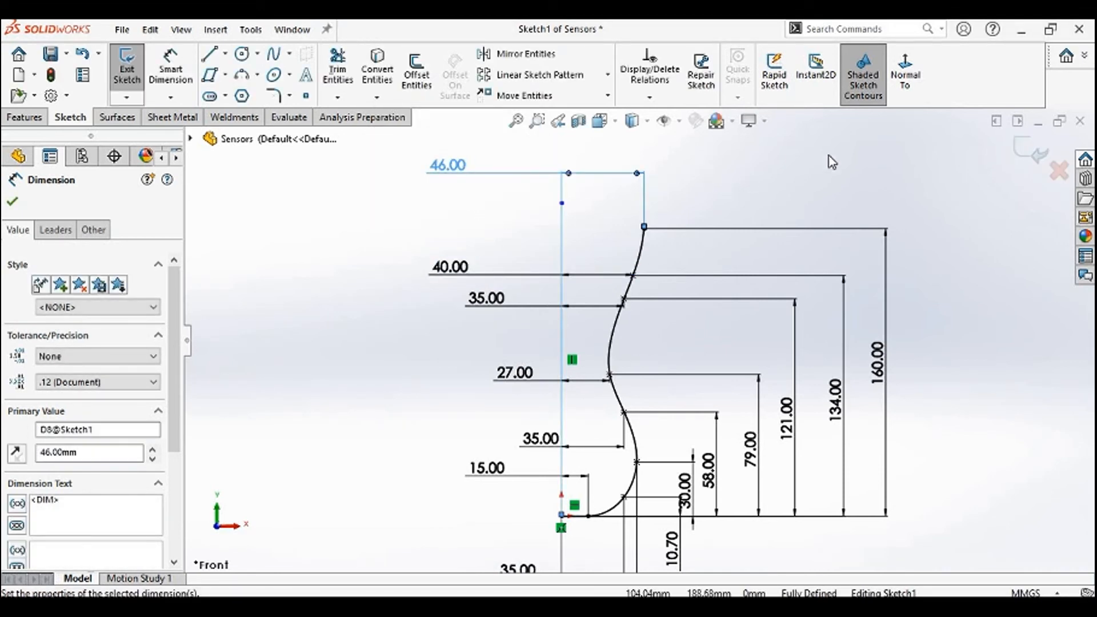
click(1032, 154)
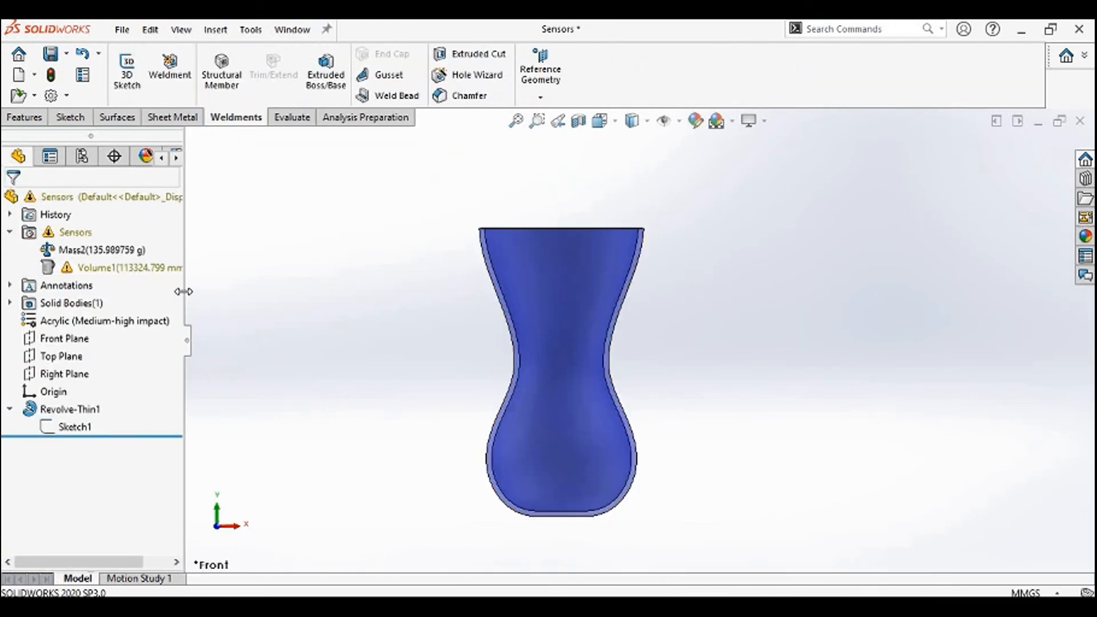
drag(185, 293, 235, 293)
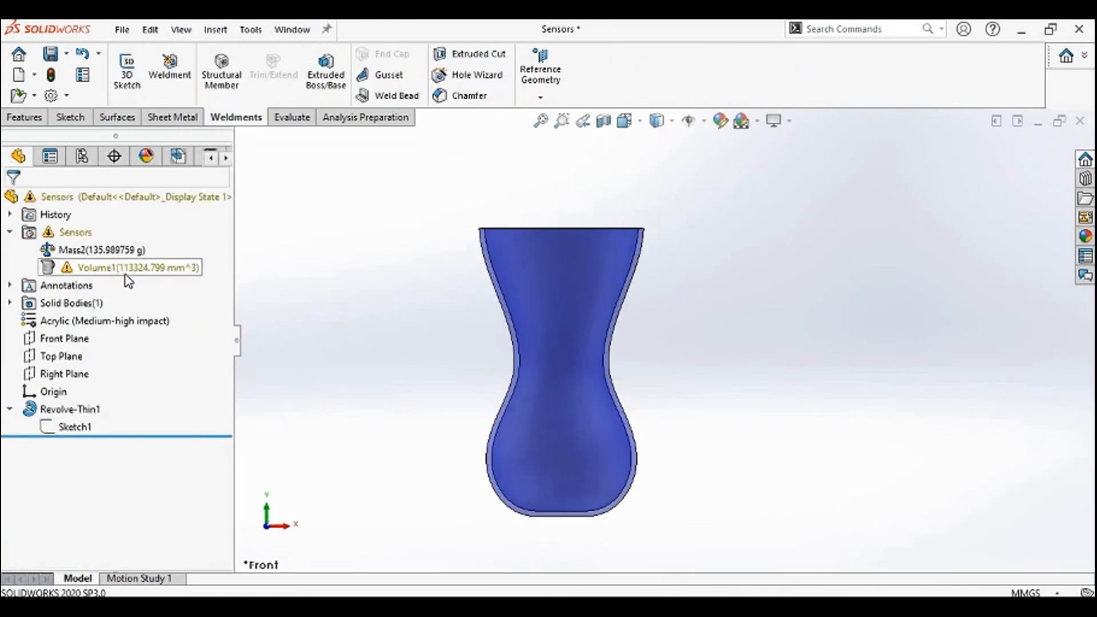
mouse_move(129, 280)
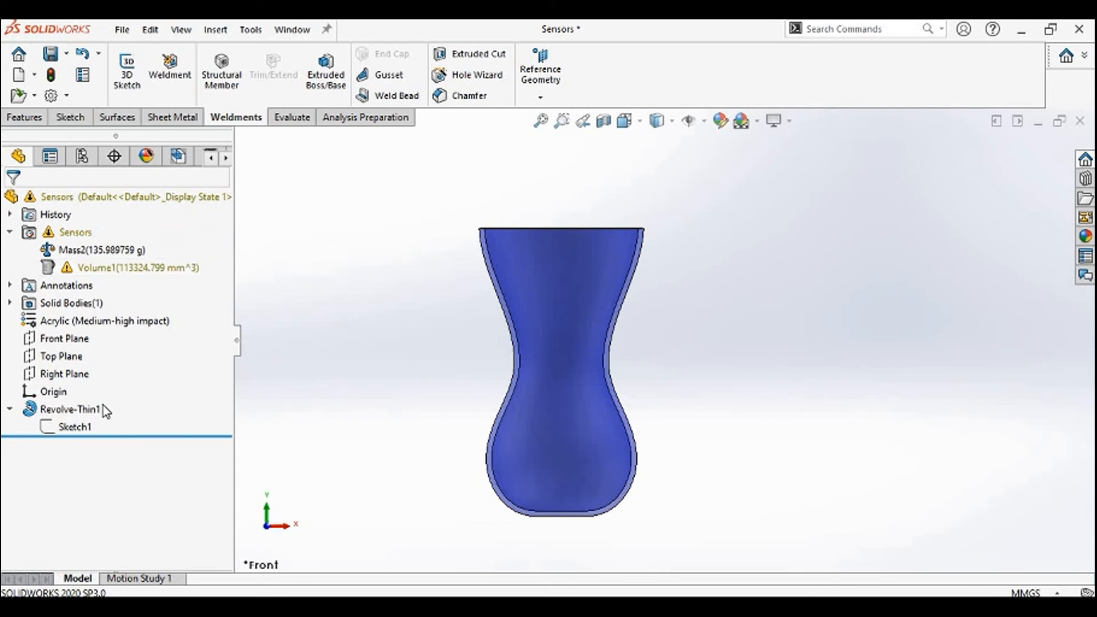
Reopen Sketch1 for editing and set the vase profile's overall height back to 155 mm
click(71, 426)
click(89, 377)
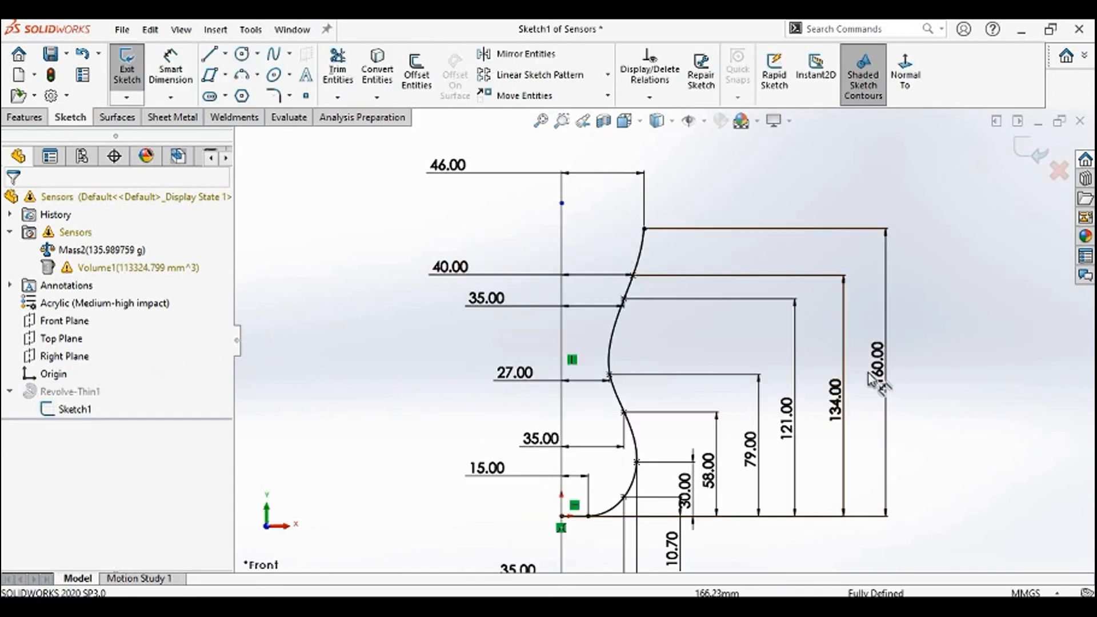
double_click(877, 366)
text(155)
key(Return)
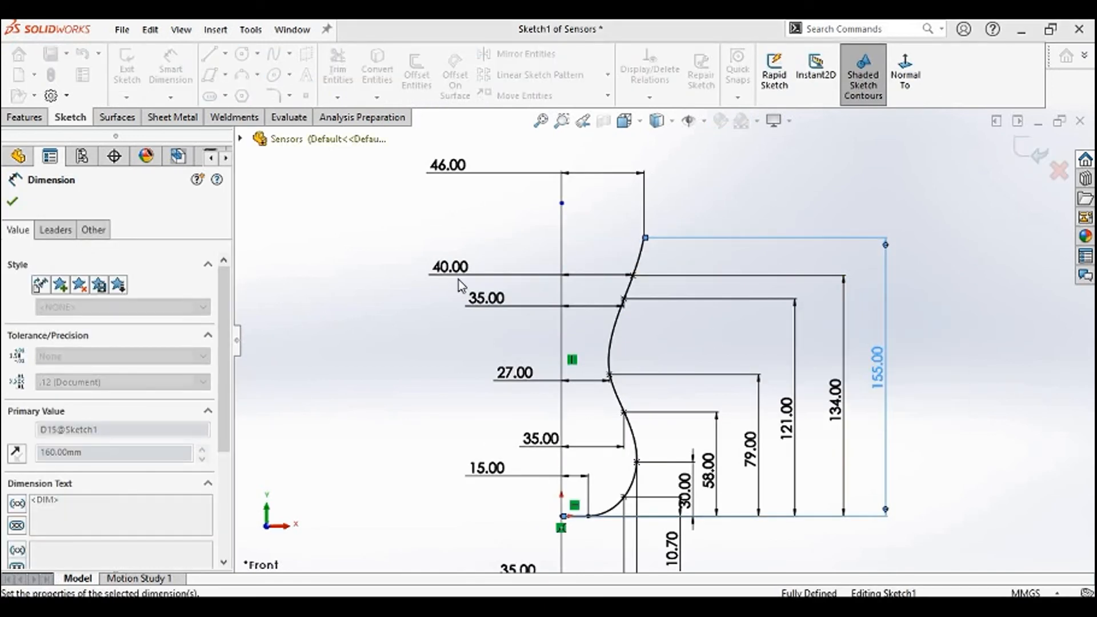
Set the profile's distance from the axis to 30 mm at the 121 mm height and 35 mm at the 134 mm height
double_click(484, 298)
text(30)
key(Return)
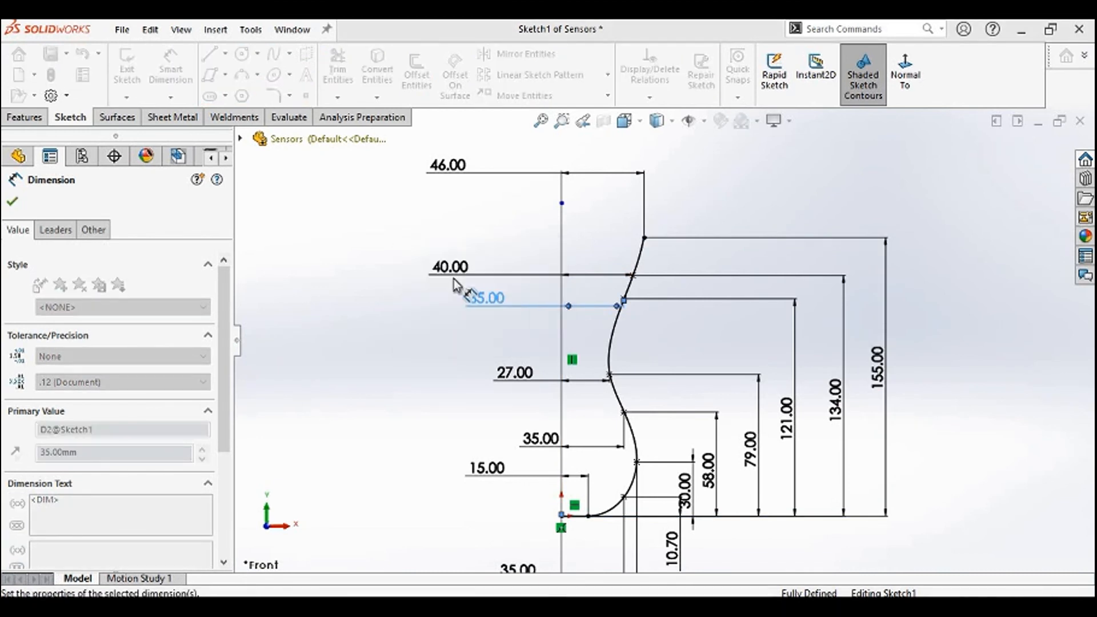
double_click(452, 269)
text(35)
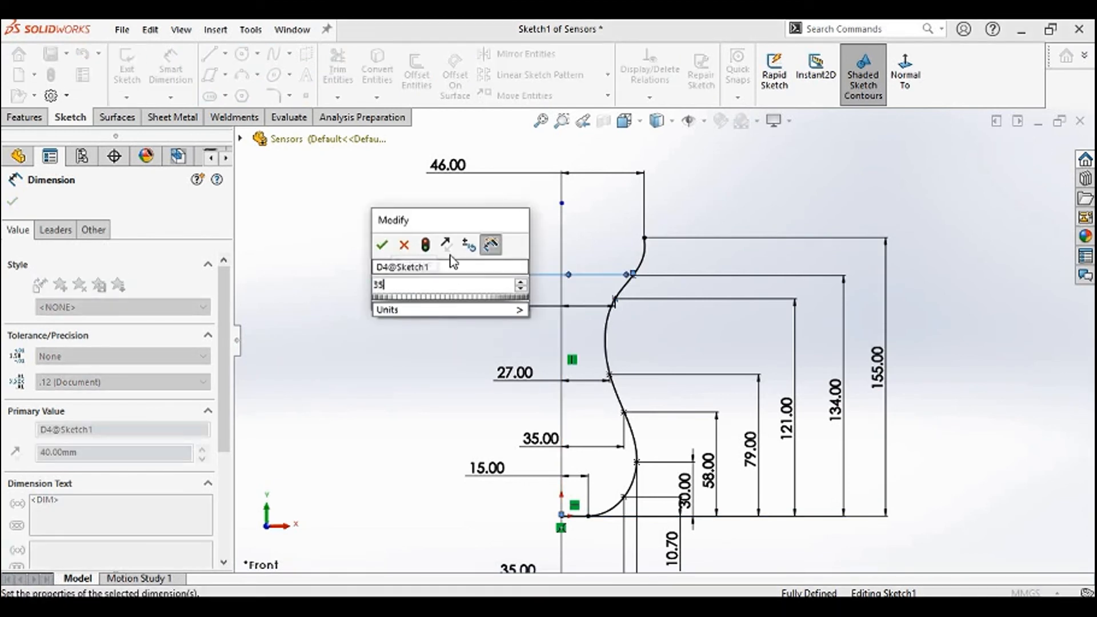
key(Return)
Set the profile's rim radius to 43 mm and exit the sketch to recheck the mass and volume sensors
double_click(451, 166)
text(43)
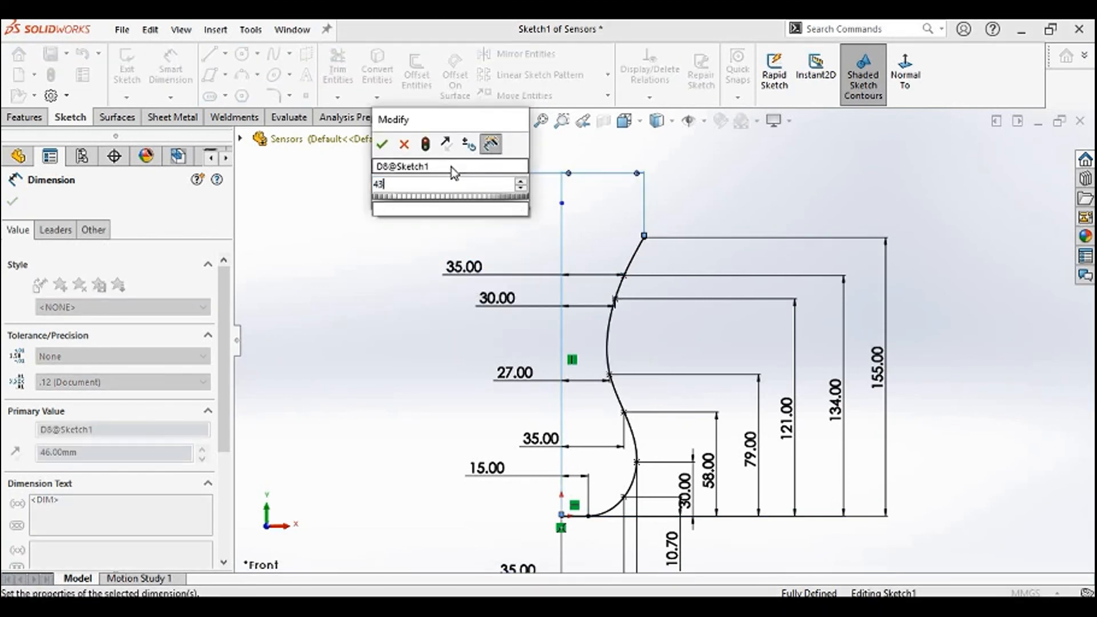
key(Return)
click(1020, 158)
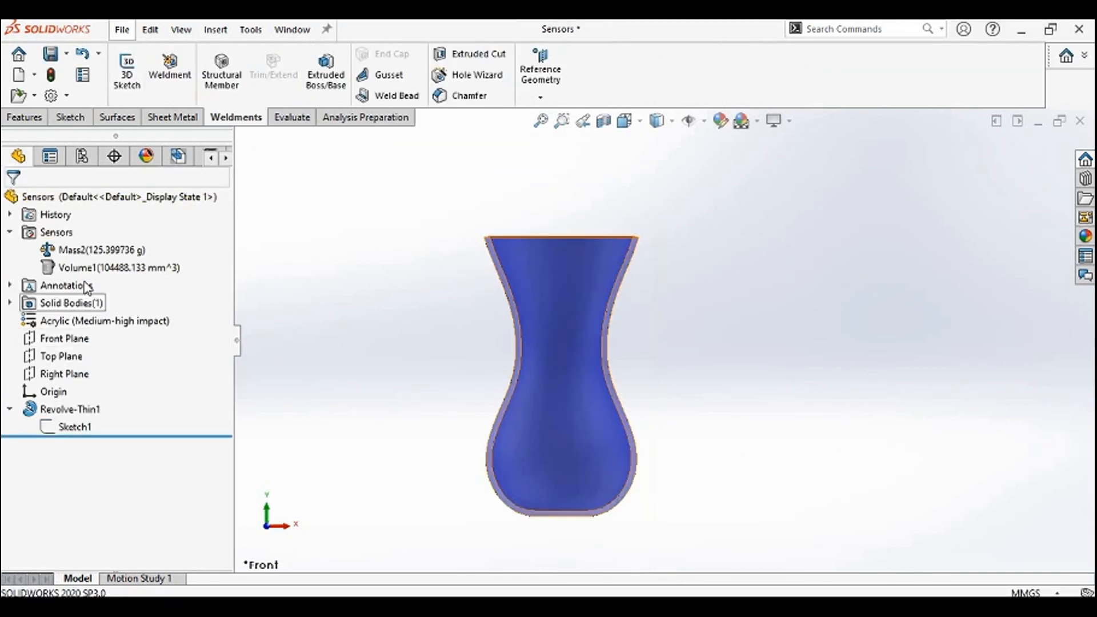
click(68, 250)
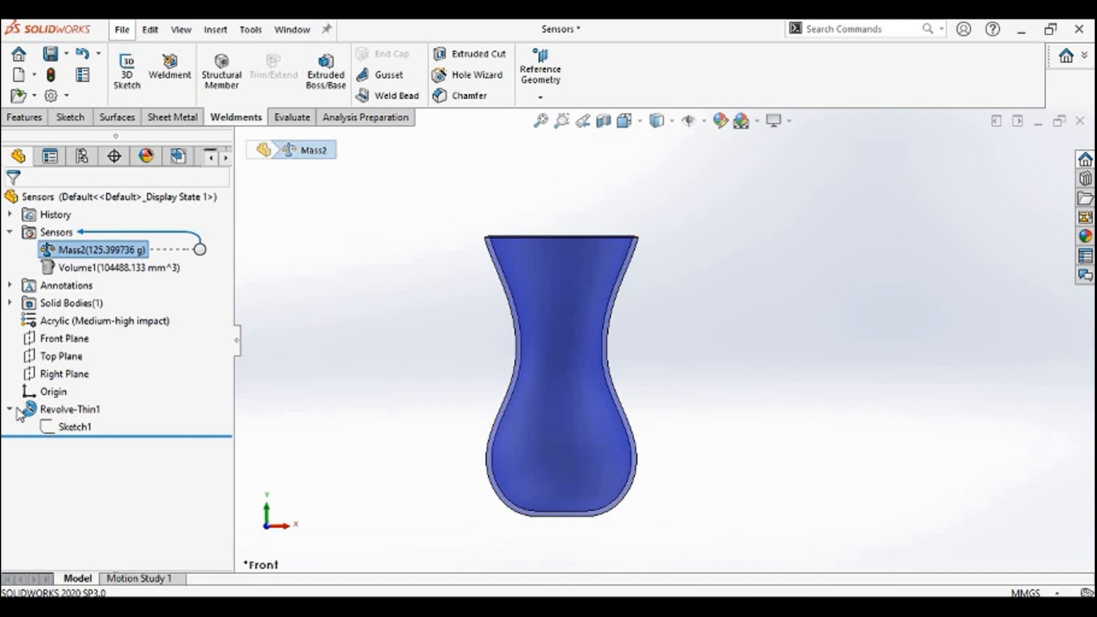
click(445, 321)
middle_drag(443, 320, 594, 386)
scroll(592, 382, up, 1)
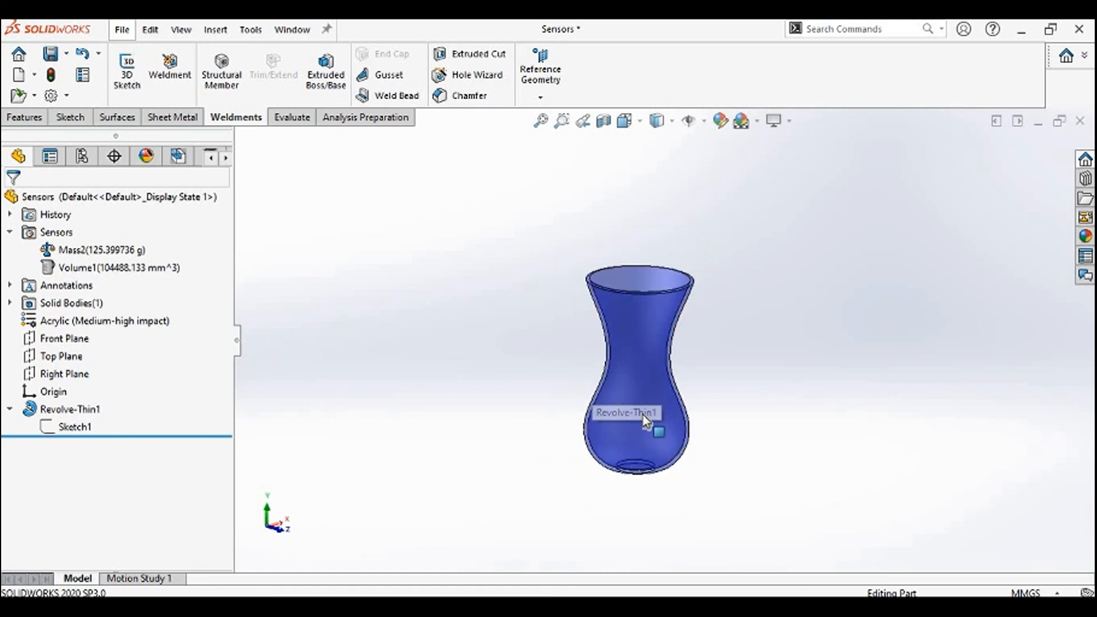
scroll(633, 394, down, 1)
scroll(651, 408, down, 1)
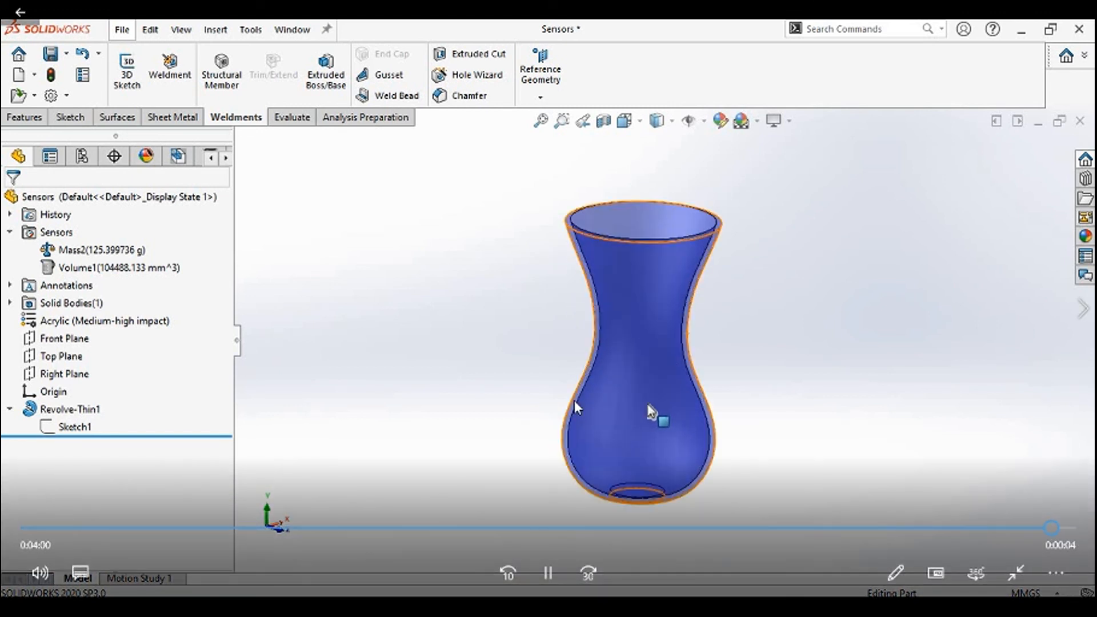
click(549, 584)
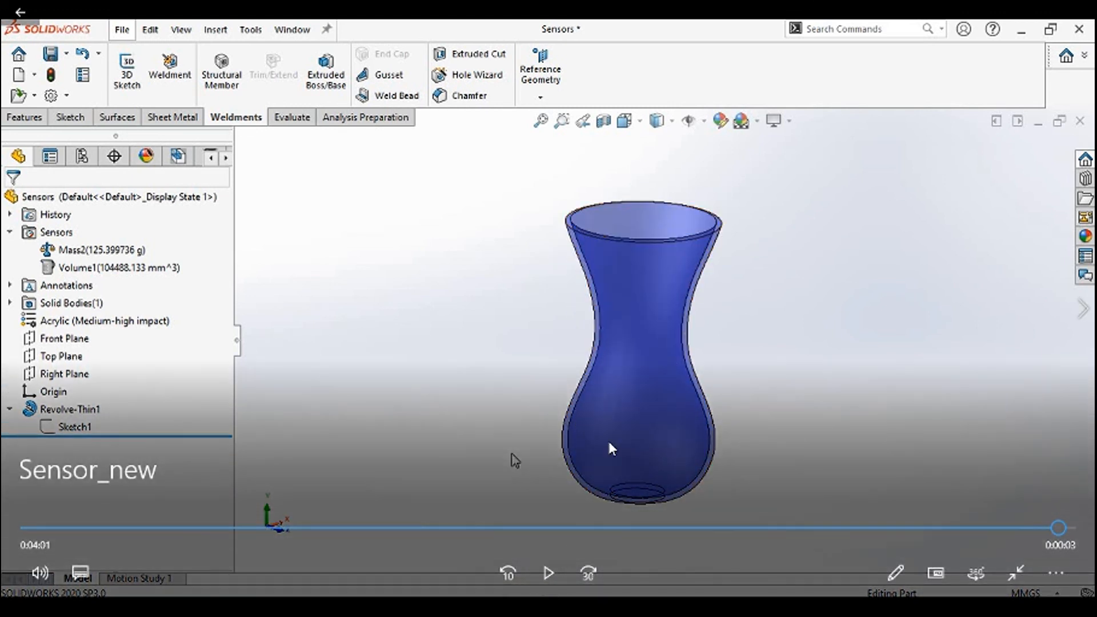